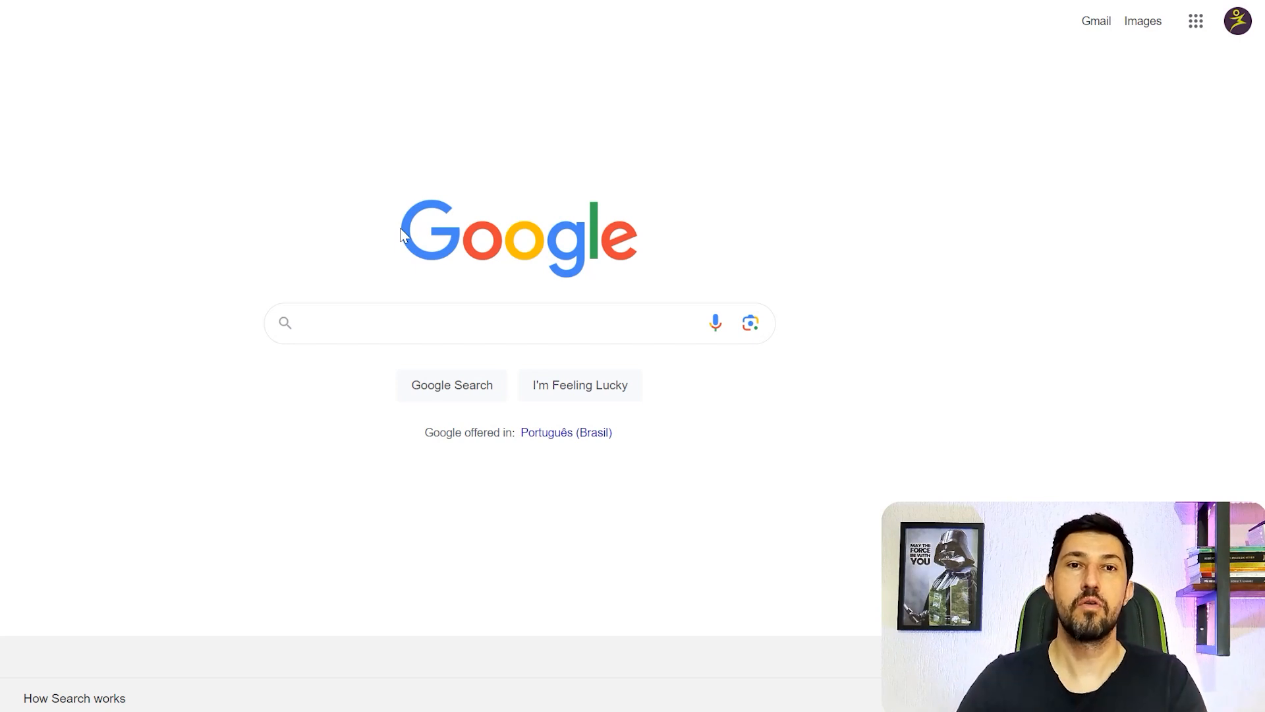
Step: Search Google for "woocommerce themes wood"
{"action": "left_click", "coordinate": [452, 322]}
{"action": "type", "text": "woocommerce themes"}
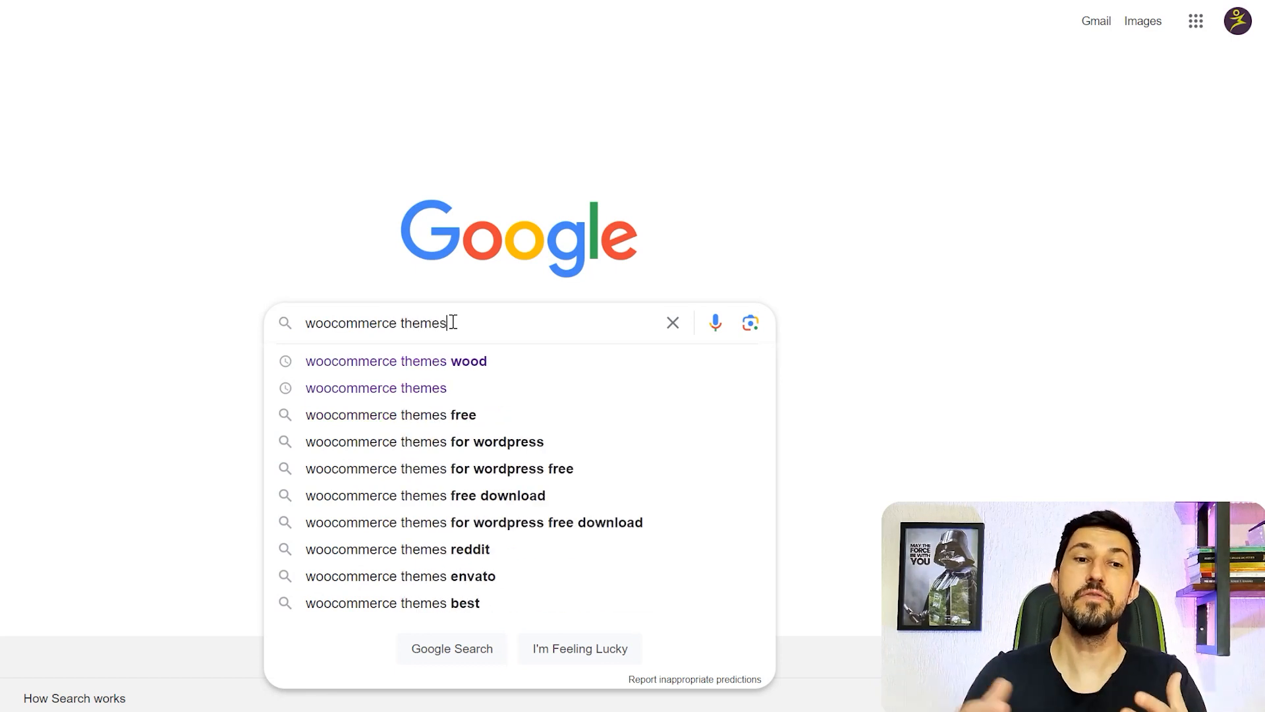
{"action": "type", "text": " wood"}
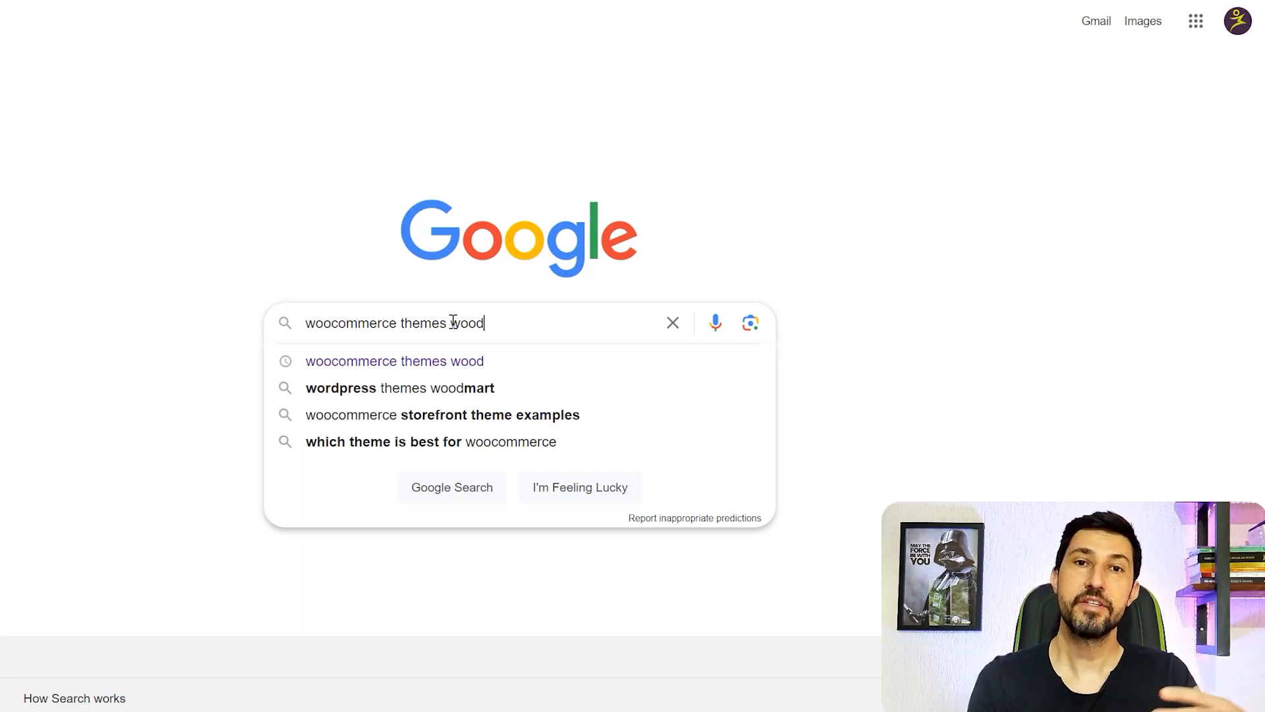
{"action": "key", "text": "Return"}
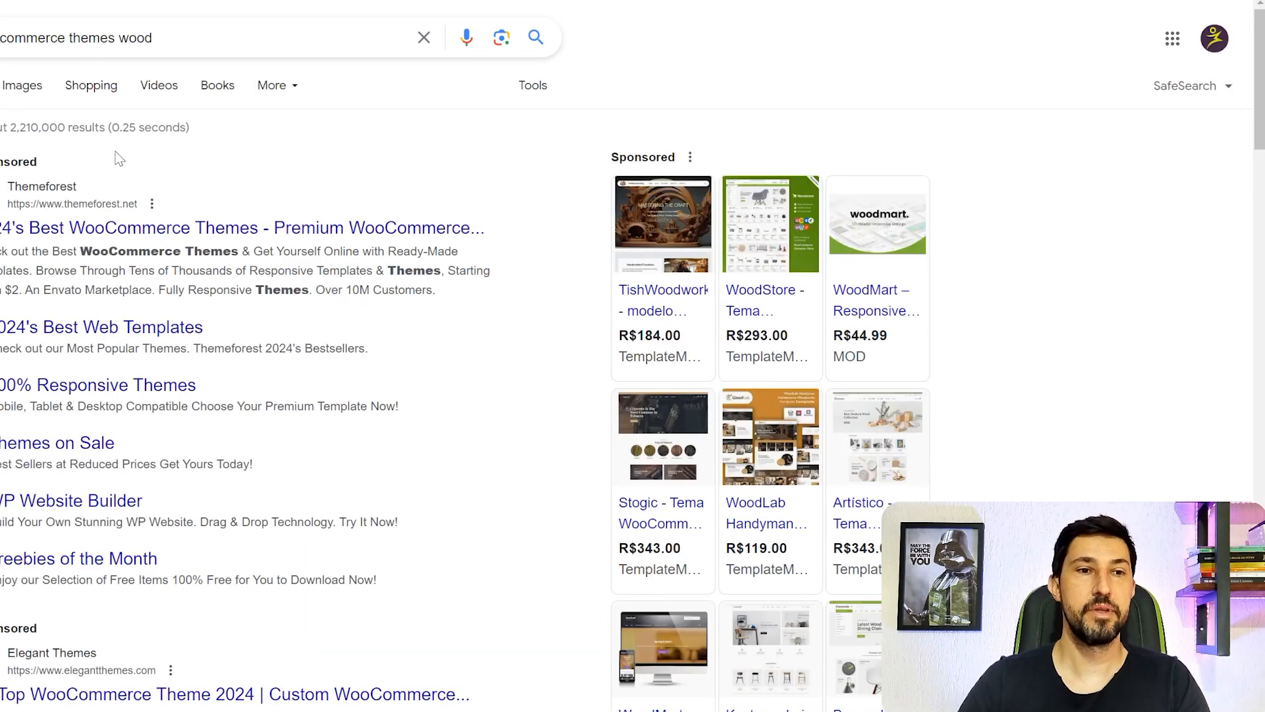
Step: Browse the image results for wood-themed WooCommerce store designs
{"action": "left_click", "coordinate": [24, 93]}
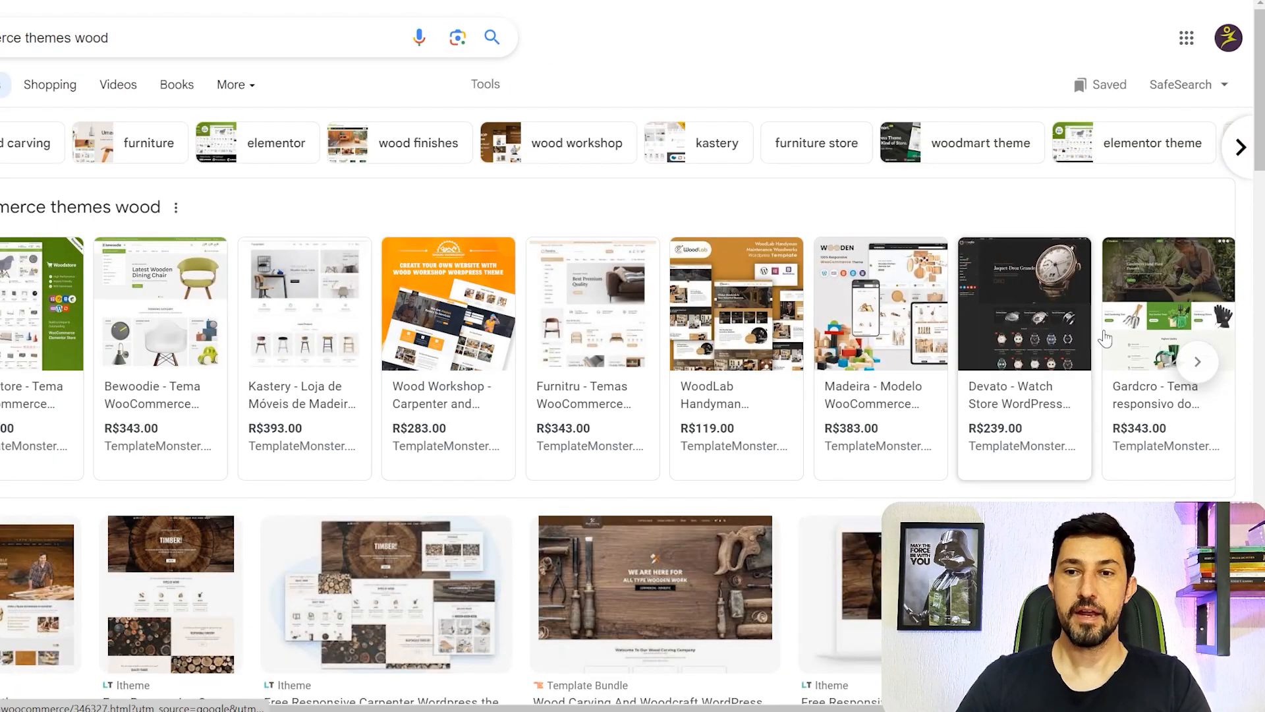
{"action": "scroll", "coordinate": [574, 316], "scroll_direction": "down", "scroll_amount": 5}
{"action": "scroll", "coordinate": [429, 310], "scroll_direction": "down", "scroll_amount": 5}
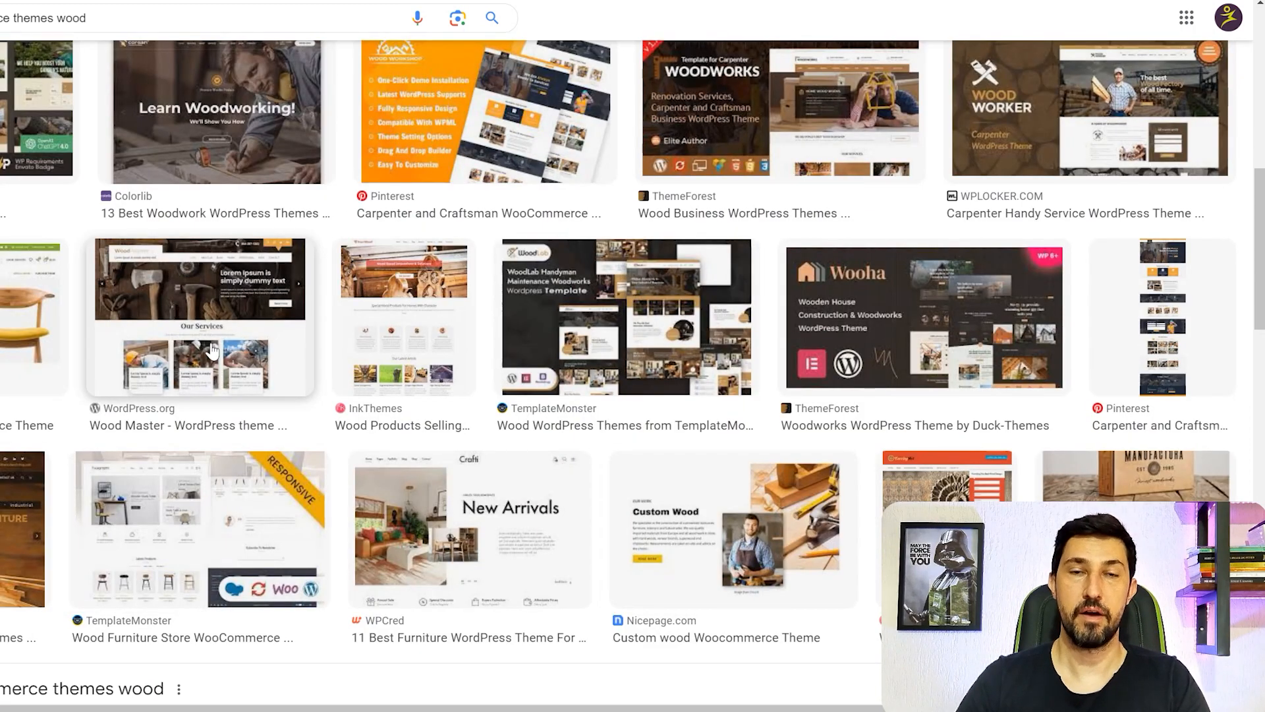
{"action": "scroll", "coordinate": [273, 324], "scroll_direction": "up", "scroll_amount": 8}
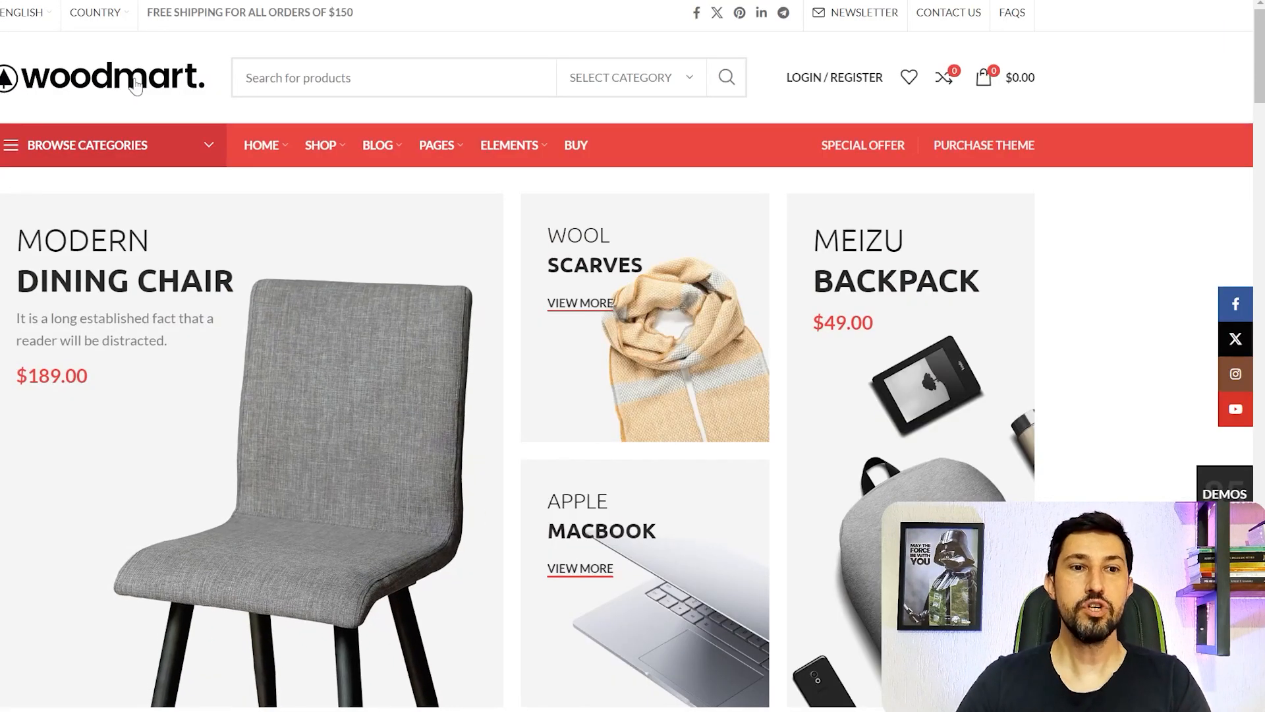
{"action": "left_click_drag", "start_coordinate": [1260, 26], "coordinate": [1213, 17]}
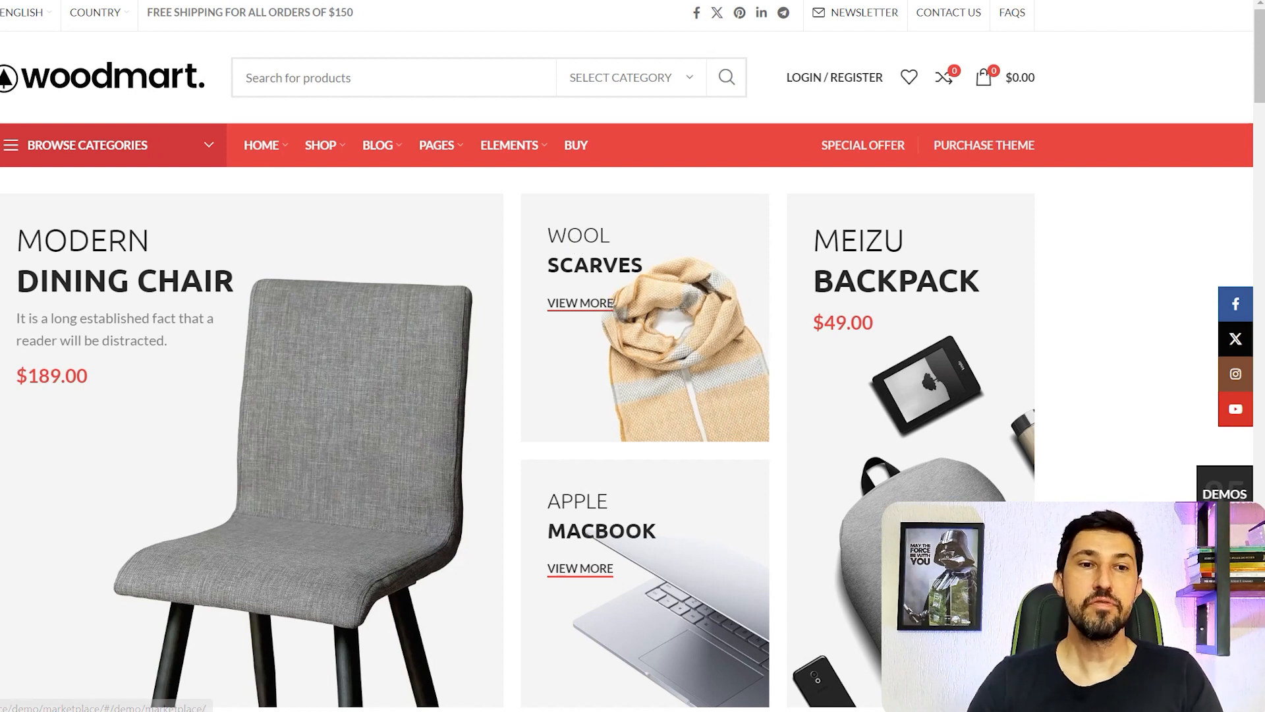
{"action": "mouse_move", "coordinate": [377, 145]}
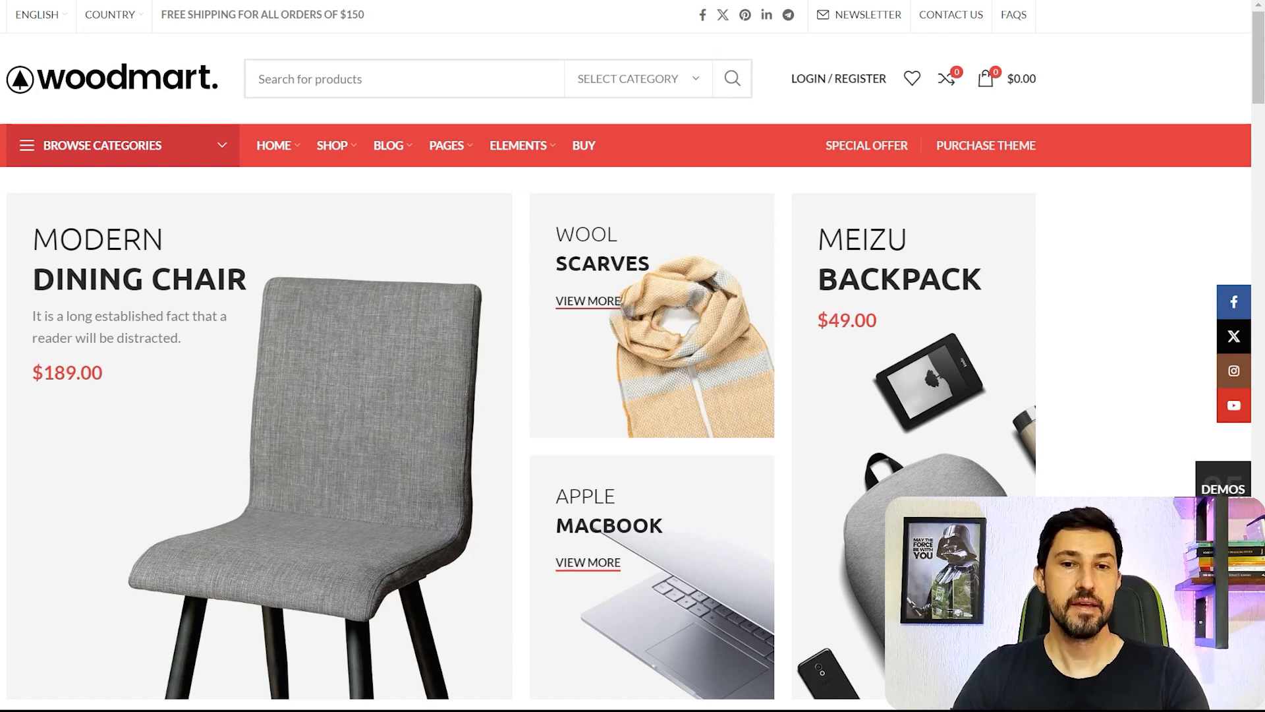
Step: Shrink the Woodmart demo page to 25% and capture a screen snip of its content from the header through New Arrivals
{"action": "key", "text": "ctrl+minus"}
{"action": "key", "text": "ctrl+minus"}
{"action": "key", "text": "ctrl+minus"}
{"action": "key", "text": "ctrl+minus"}
{"action": "key", "text": "ctrl+minus"}
{"action": "key", "text": "ctrl+minus"}
{"action": "key", "text": "ctrl+minus"}
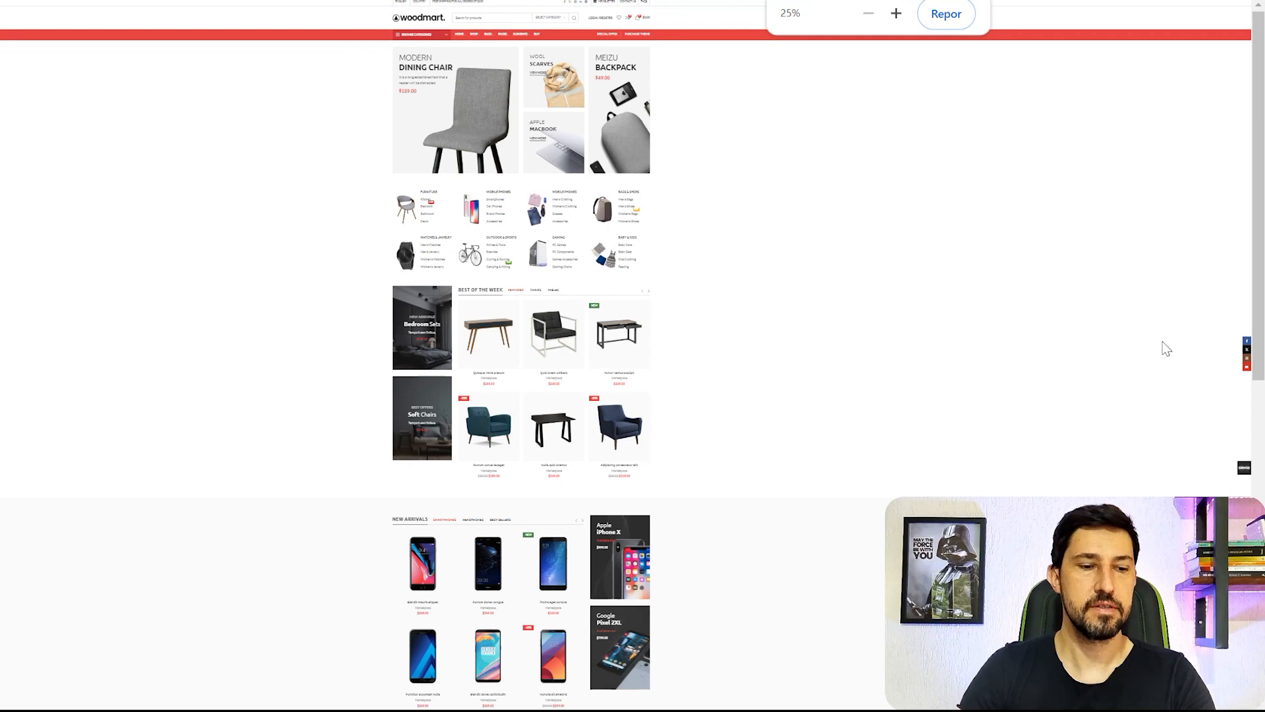
{"action": "key", "text": "super+shift+s"}
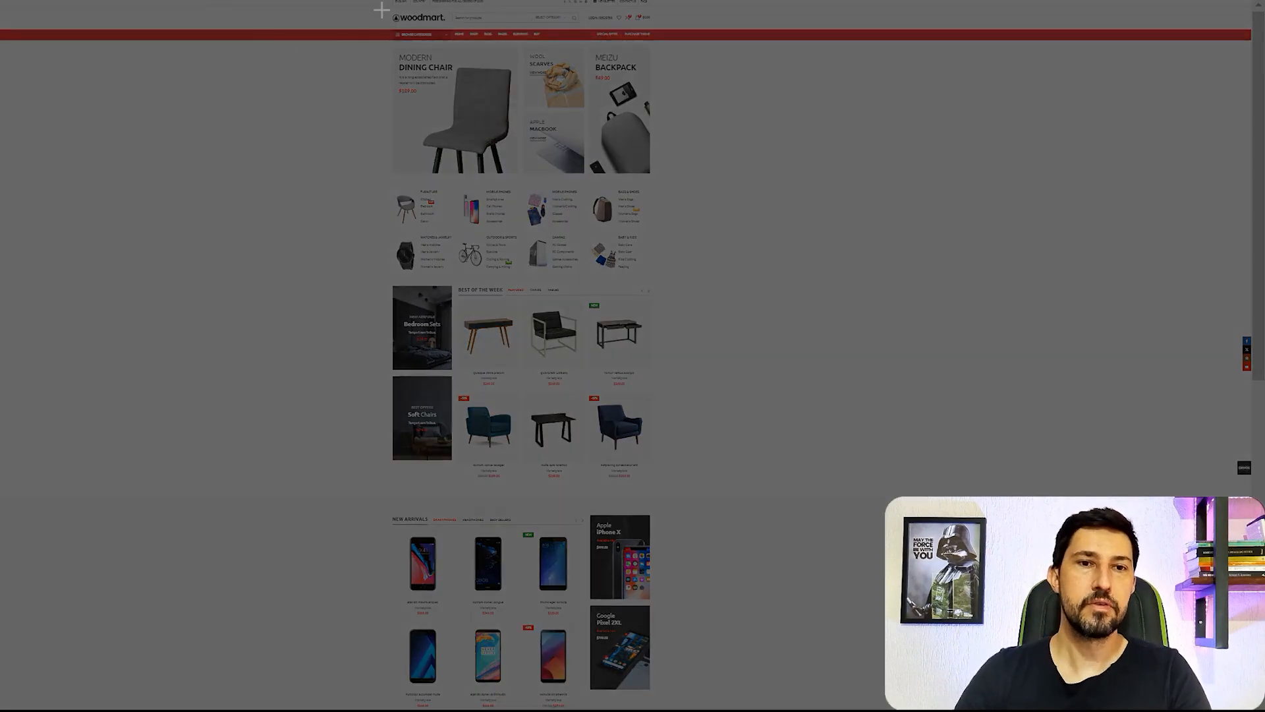
{"action": "left_click_drag", "start_coordinate": [389, 1], "coordinate": [655, 707]}
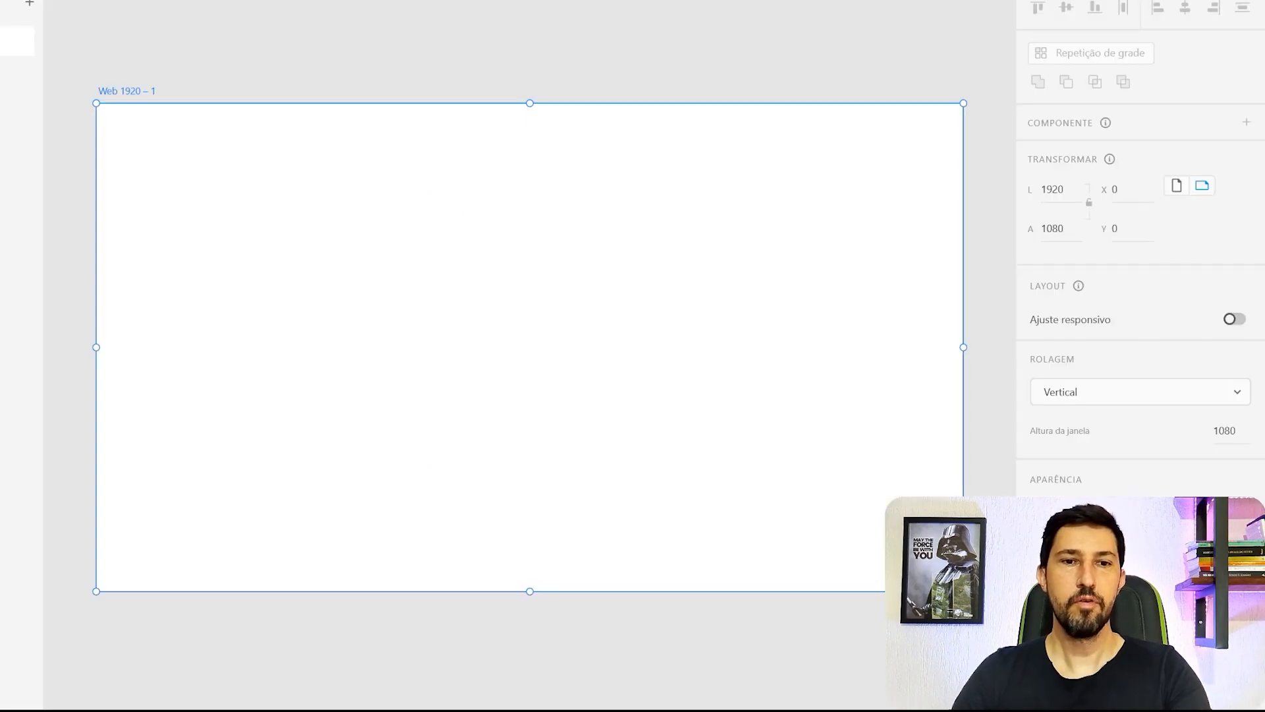
Step: In Adobe XD, paste the snip at X 0, Y 0 of the Web 1920 artboard and scale it to the full 1920 width
{"action": "key", "text": "ctrl+v"}
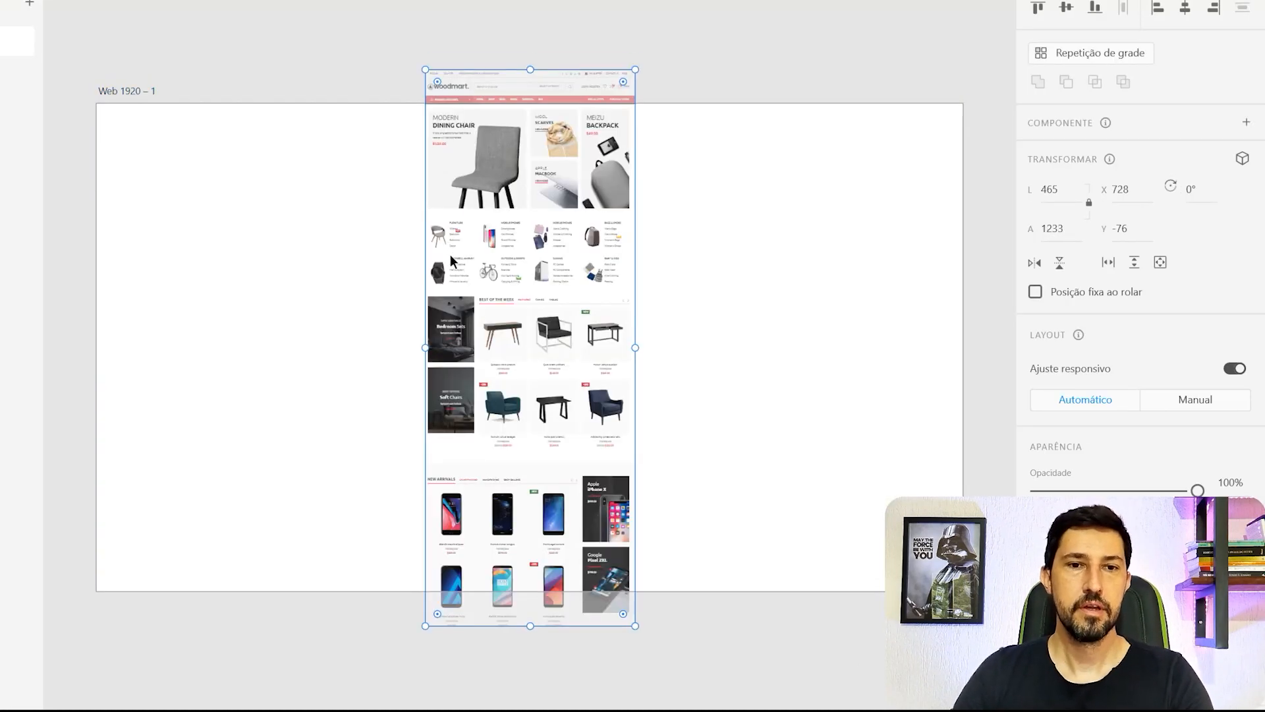
{"action": "key", "text": "ctrl+minus"}
{"action": "left_click_drag", "start_coordinate": [450, 255], "coordinate": [289, 270]}
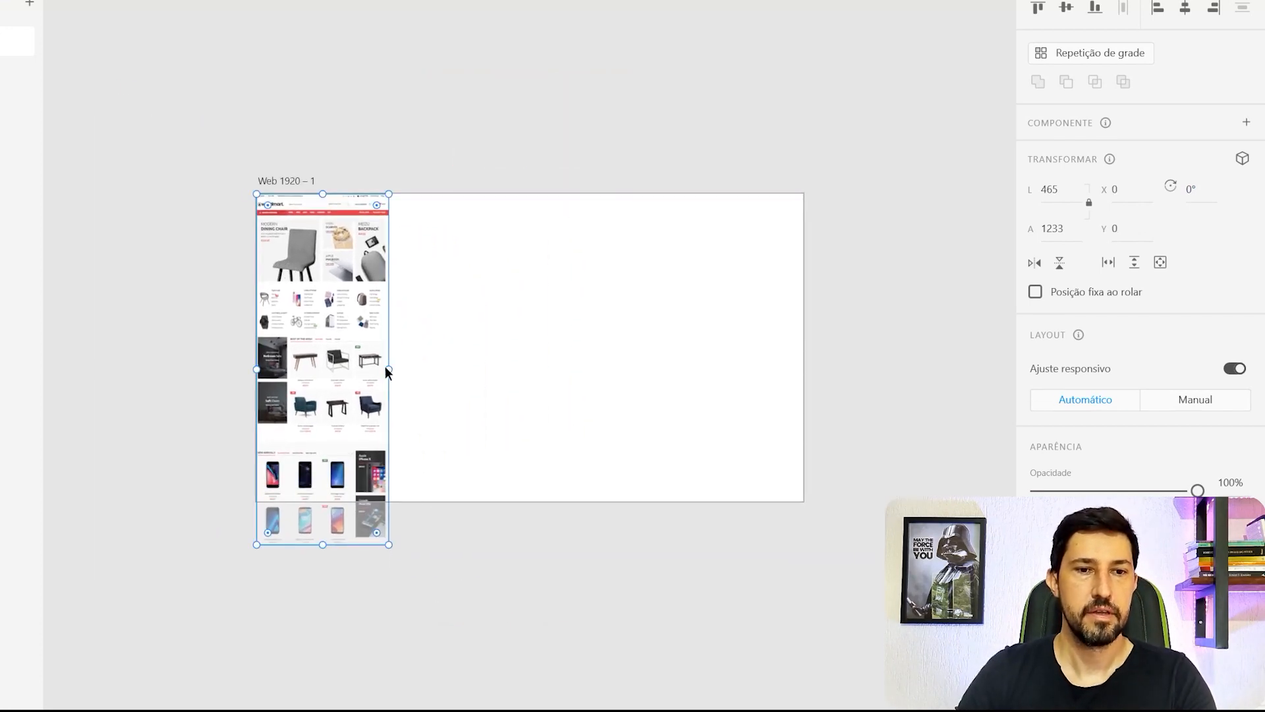
{"action": "left_click_drag", "start_coordinate": [388, 366], "coordinate": [803, 369]}
{"action": "left_click_drag", "start_coordinate": [580, 11], "coordinate": [579, 402]}
{"action": "left_click_drag", "start_coordinate": [579, 221], "coordinate": [575, 384]}
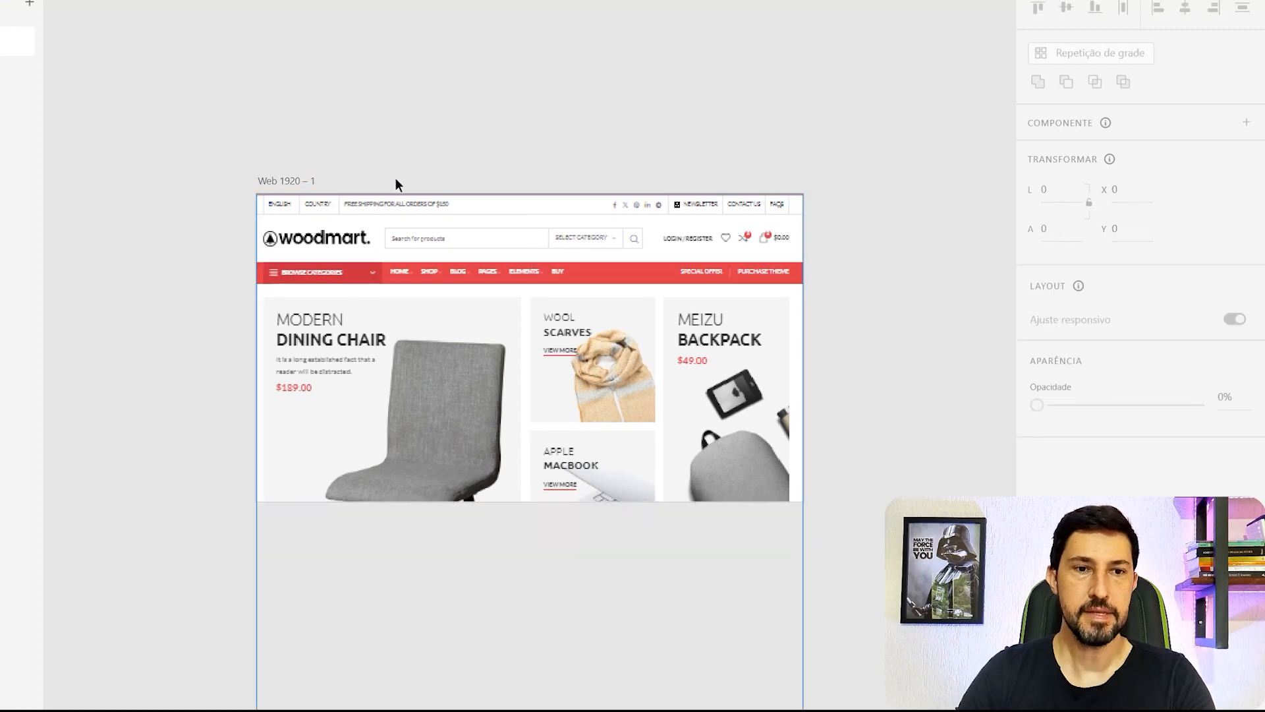
Step: Extend the Web 1920 artboard to a height of 5106 so it covers the pasted screenshot
{"action": "left_click", "coordinate": [294, 180]}
{"action": "scroll", "coordinate": [409, 178], "scroll_direction": "down", "scroll_amount": 3}
{"action": "scroll", "coordinate": [461, 218], "scroll_direction": "down", "scroll_amount": 1}
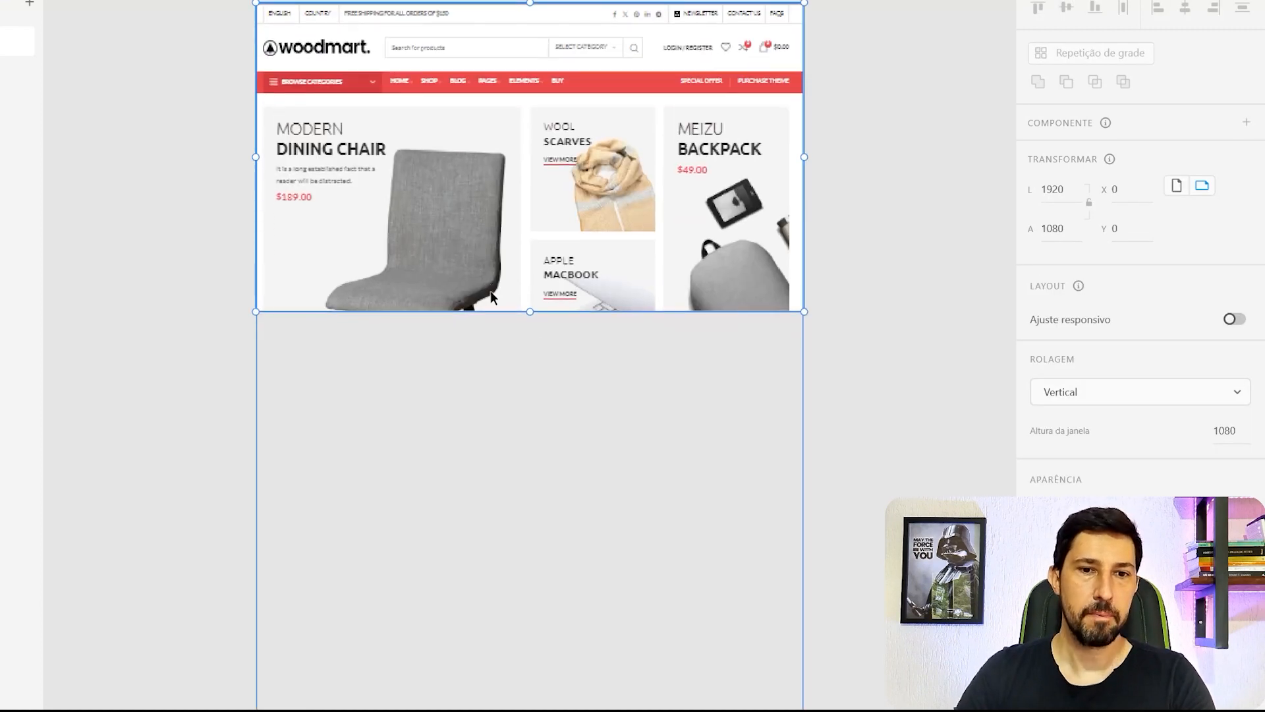
{"action": "left_click_drag", "start_coordinate": [532, 312], "coordinate": [545, 623]}
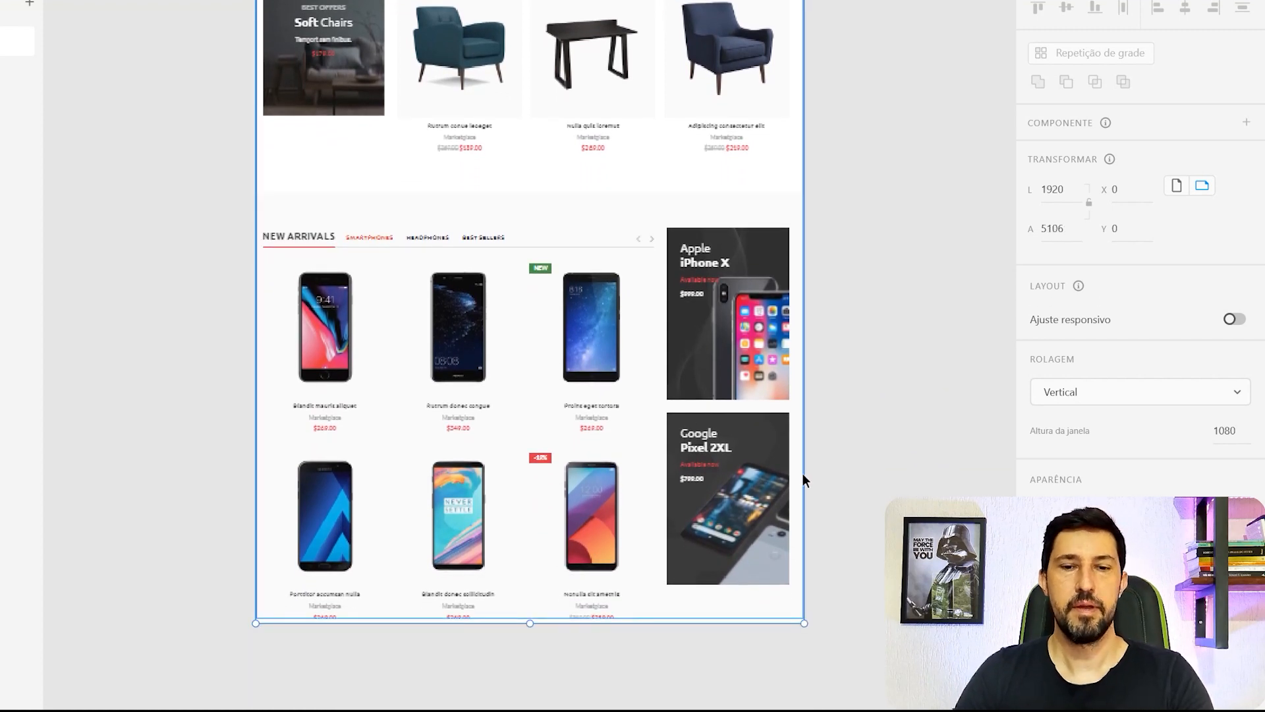
Step: Switch to the browser and capture a screen snip of the Woodmart page from Popular in Category through the footer
{"action": "key", "text": "alt+Tab"}
{"action": "scroll", "coordinate": [699, 445], "scroll_direction": "down", "scroll_amount": 4}
{"action": "scroll", "coordinate": [699, 446], "scroll_direction": "down", "scroll_amount": 5}
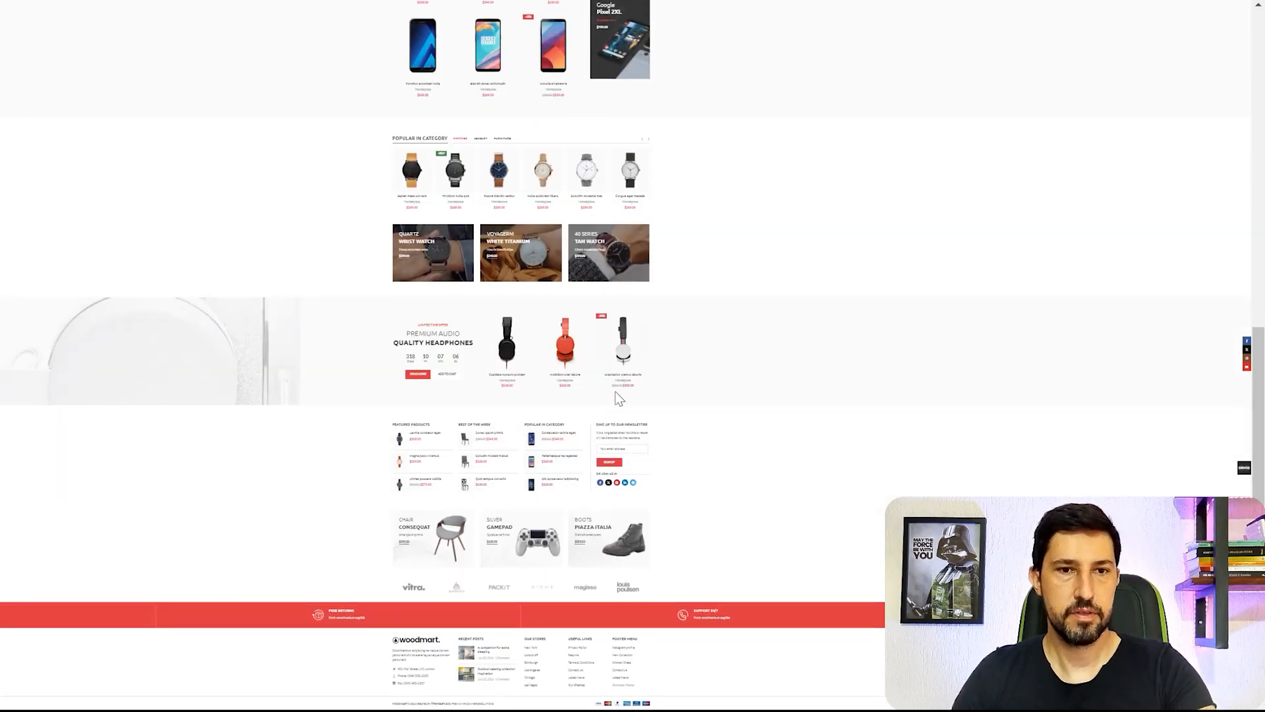
{"action": "key", "text": "super+shift+s"}
{"action": "left_click_drag", "start_coordinate": [387, 118], "coordinate": [666, 707]}
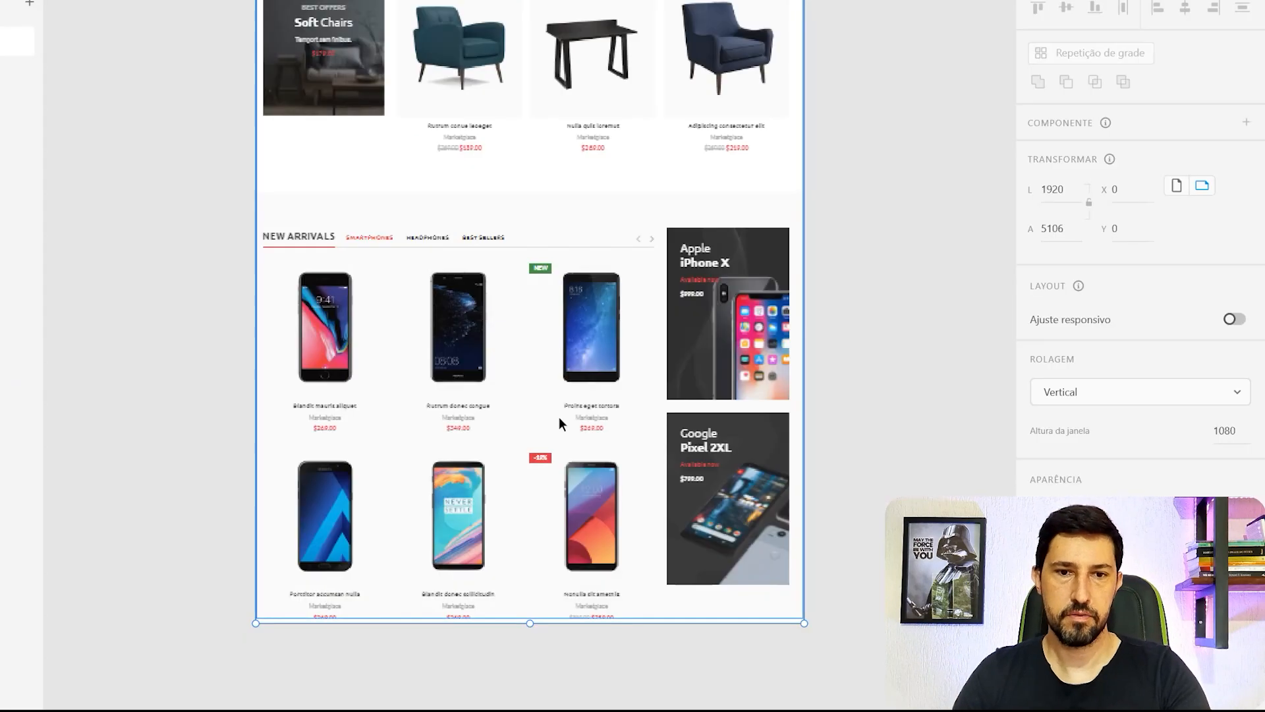
Step: Back in Adobe XD, paste the second snip directly below the first at X 0, Y 5106 and scale it to 1920 wide
{"action": "scroll", "coordinate": [559, 417], "scroll_direction": "down", "scroll_amount": 2}
{"action": "key", "text": "ctrl+v"}
{"action": "left_click_drag", "start_coordinate": [531, 180], "coordinate": [322, 570]}
{"action": "scroll", "coordinate": [432, 491], "scroll_direction": "down", "scroll_amount": 2}
{"action": "scroll", "coordinate": [432, 488], "scroll_direction": "down", "scroll_amount": 1}
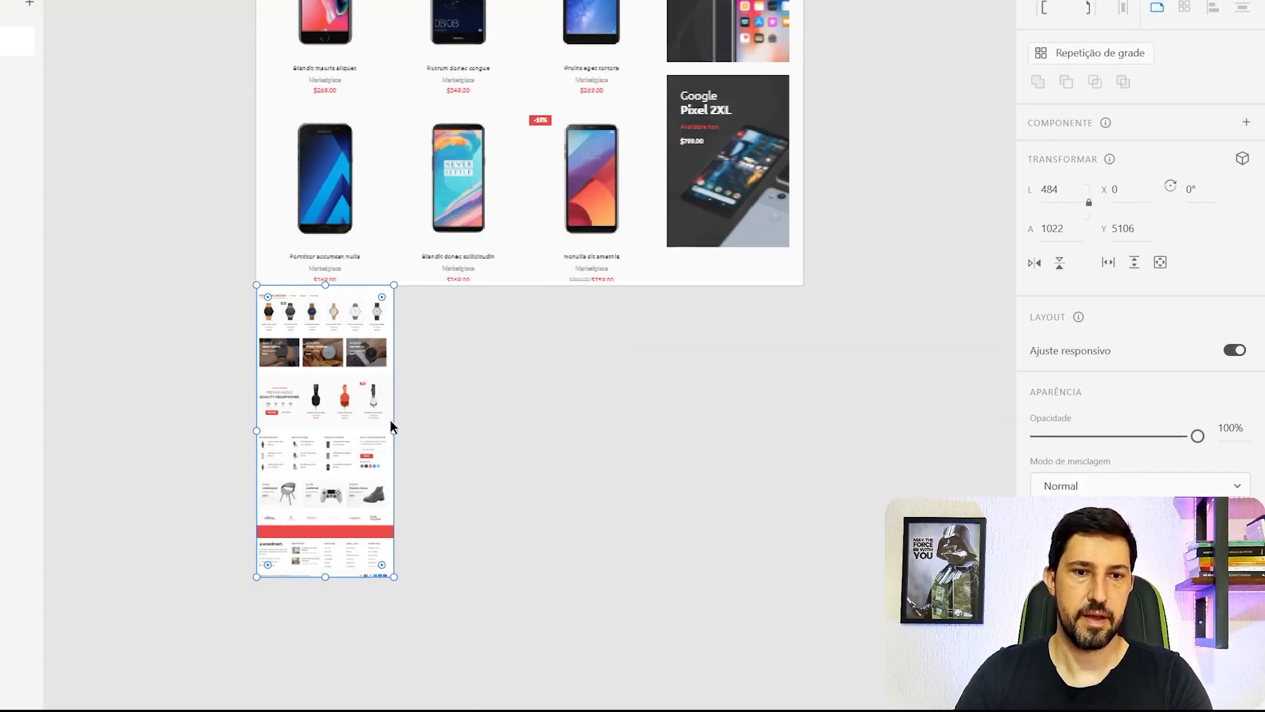
{"action": "left_click_drag", "start_coordinate": [393, 429], "coordinate": [799, 412]}
{"action": "left_click_drag", "start_coordinate": [690, 199], "coordinate": [673, 397]}
{"action": "scroll", "coordinate": [758, 293], "scroll_direction": "up", "scroll_amount": 7}
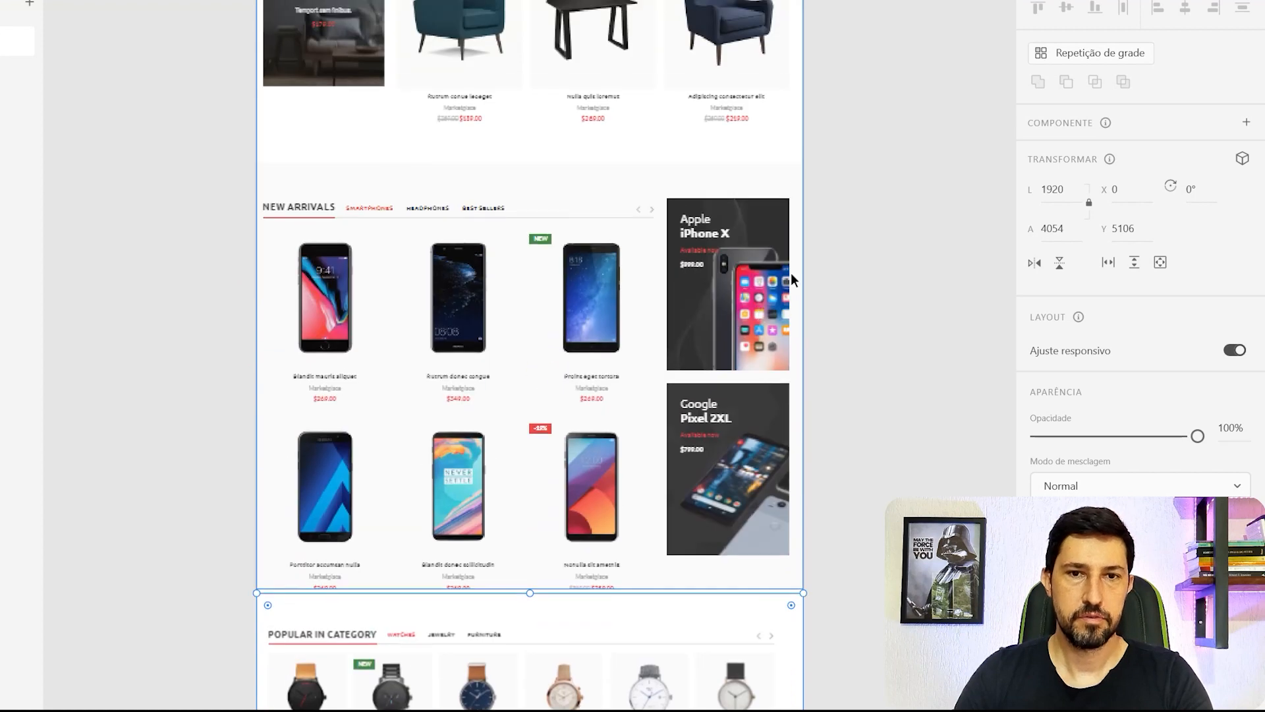
Step: Extend the Web 1920 artboard down to the lower edge of the second screenshot
{"action": "key", "text": "ctrl+0"}
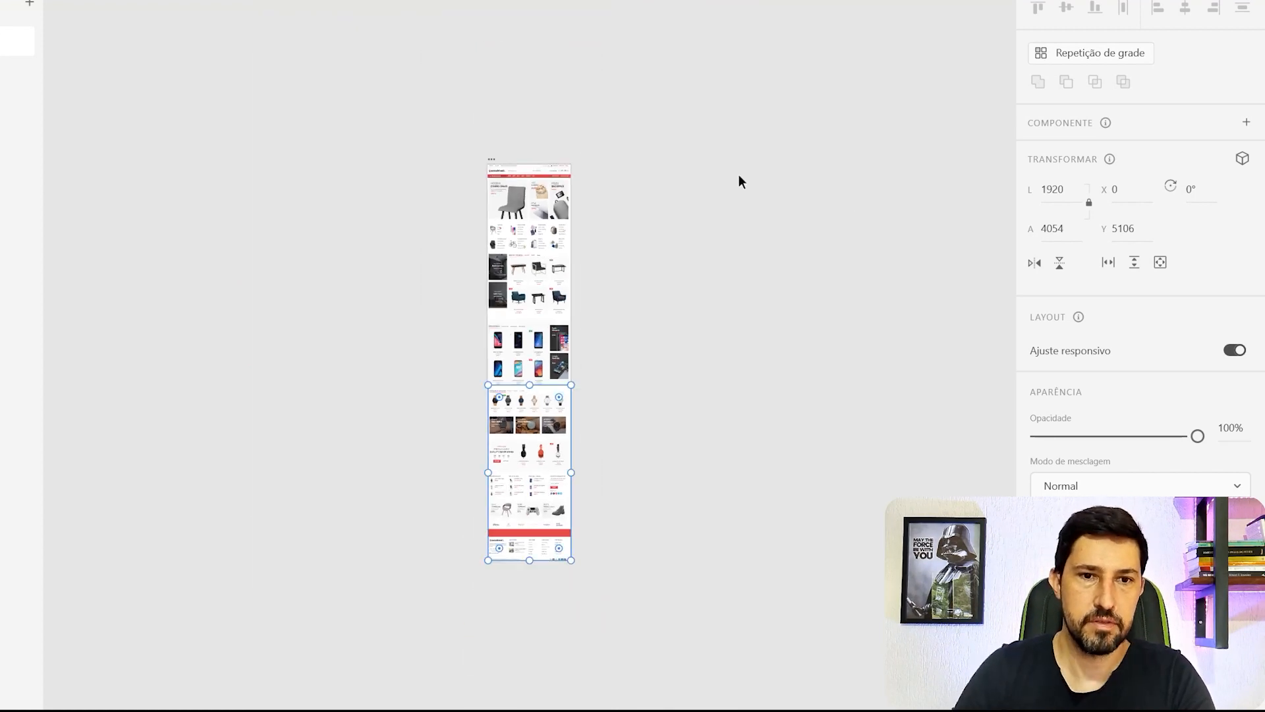
{"action": "left_click", "coordinate": [493, 158]}
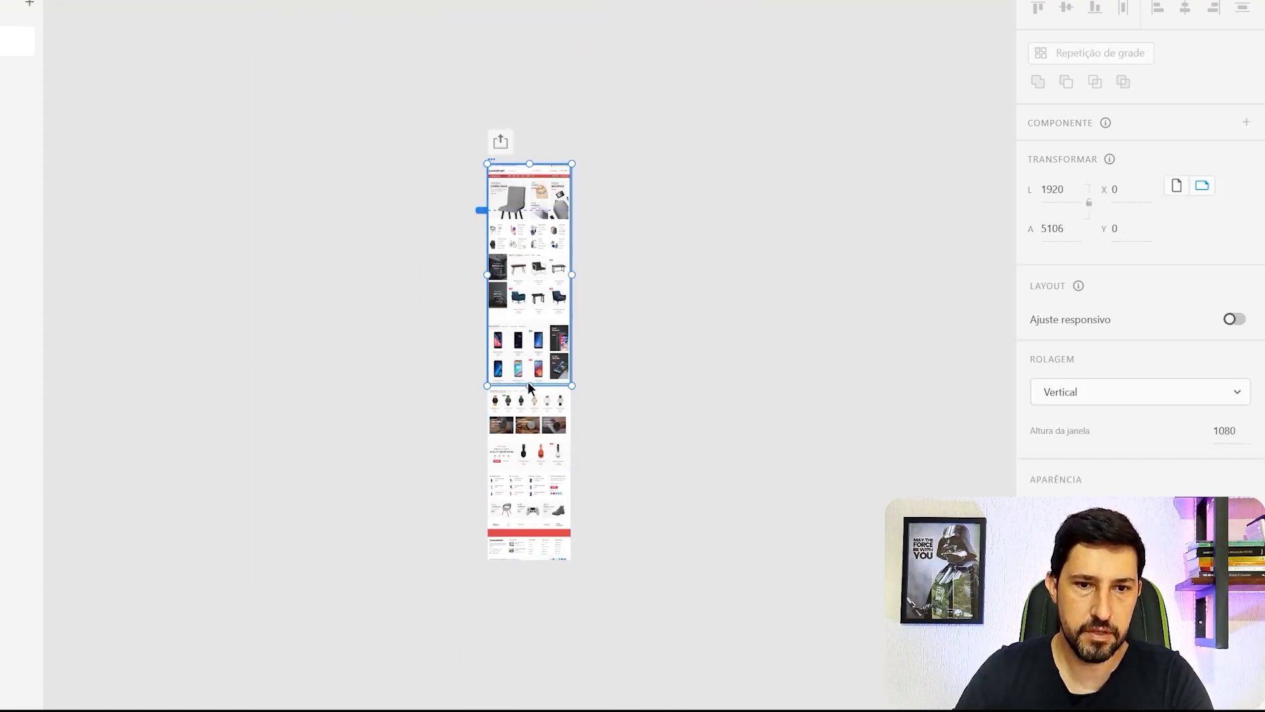
{"action": "left_click_drag", "start_coordinate": [529, 385], "coordinate": [531, 561]}
{"action": "left_click", "coordinate": [611, 561]}
Step: Lower the opacity of the upper Woodmart screenshot to about 30%
{"action": "key", "text": "ctrl+plus"}
{"action": "key", "text": "ctrl+plus"}
{"action": "key", "text": "ctrl+plus"}
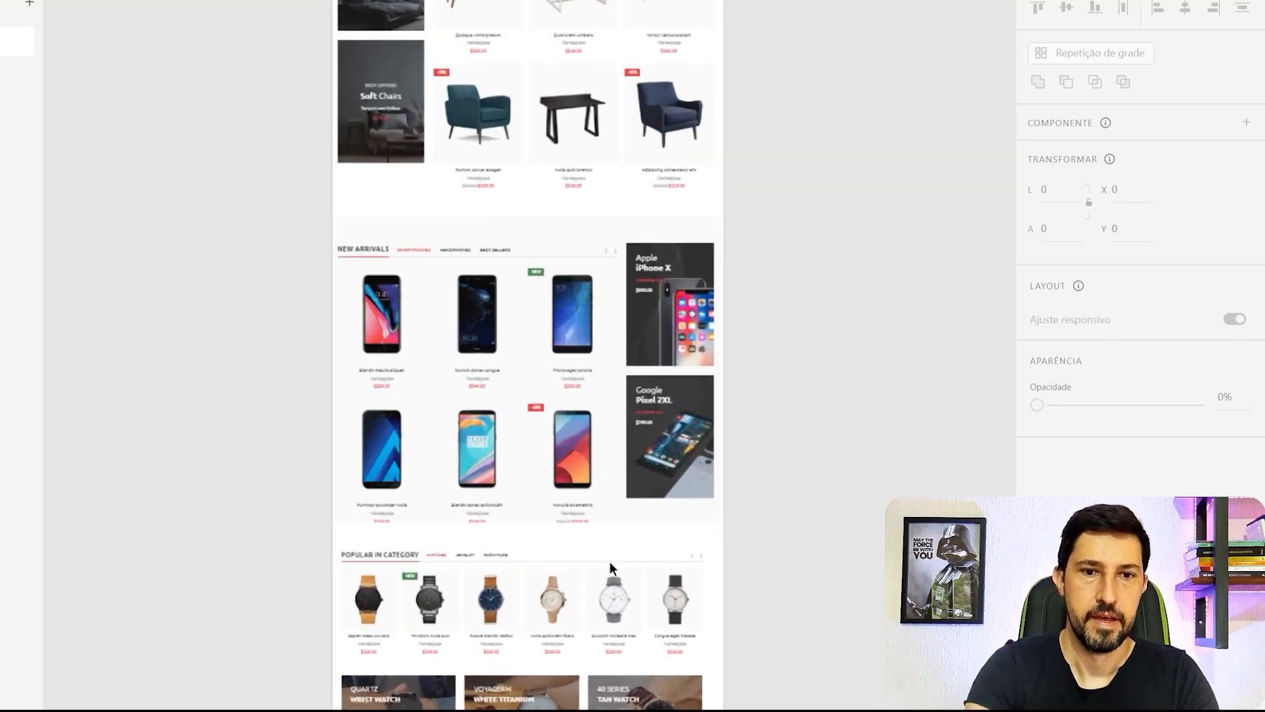
{"action": "scroll", "coordinate": [803, 486], "scroll_direction": "up", "scroll_amount": 10}
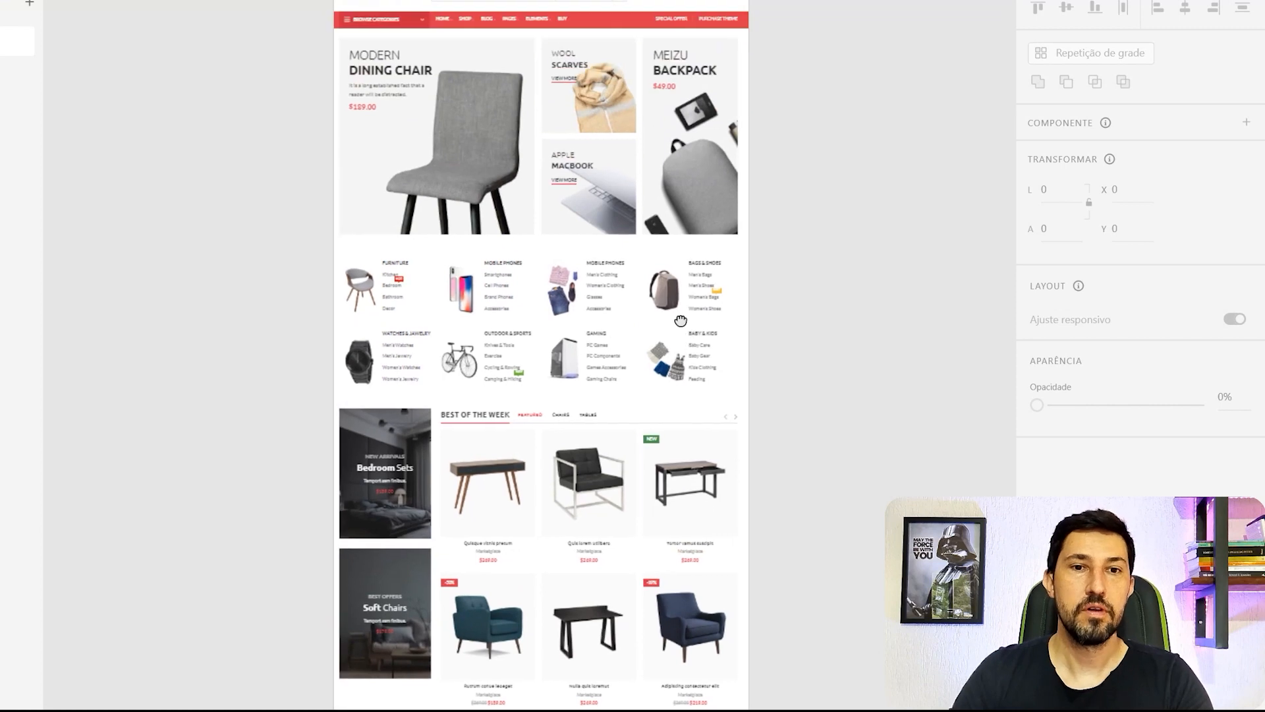
{"action": "key", "text": "ctrl+plus"}
{"action": "left_click_drag", "start_coordinate": [775, 207], "coordinate": [729, 387]}
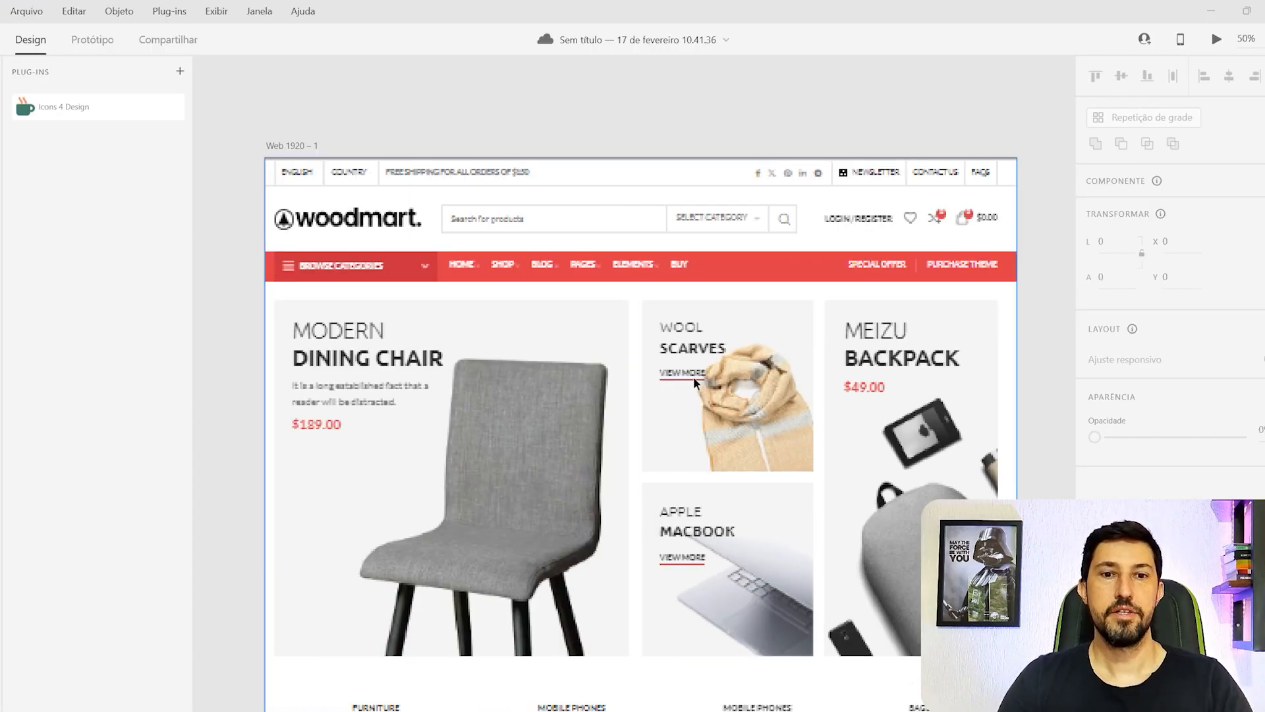
{"action": "left_click", "coordinate": [700, 364]}
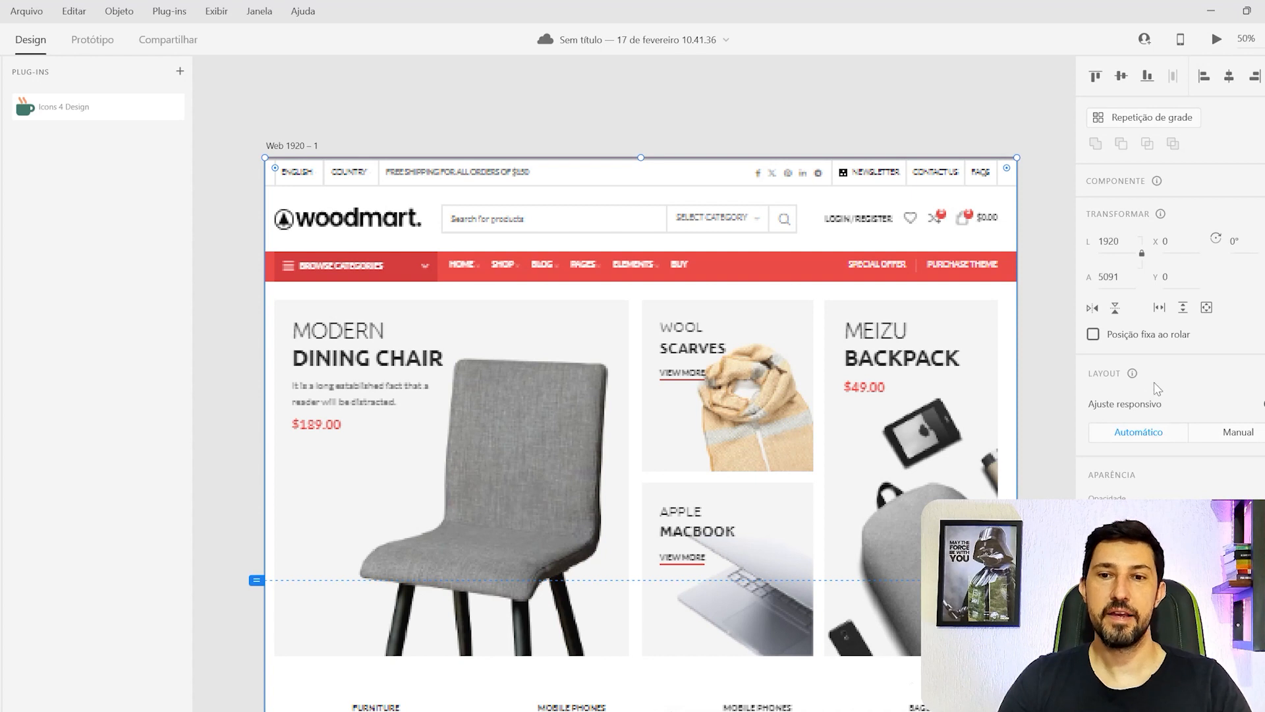
{"action": "scroll", "coordinate": [1158, 389], "scroll_direction": "down", "scroll_amount": 3}
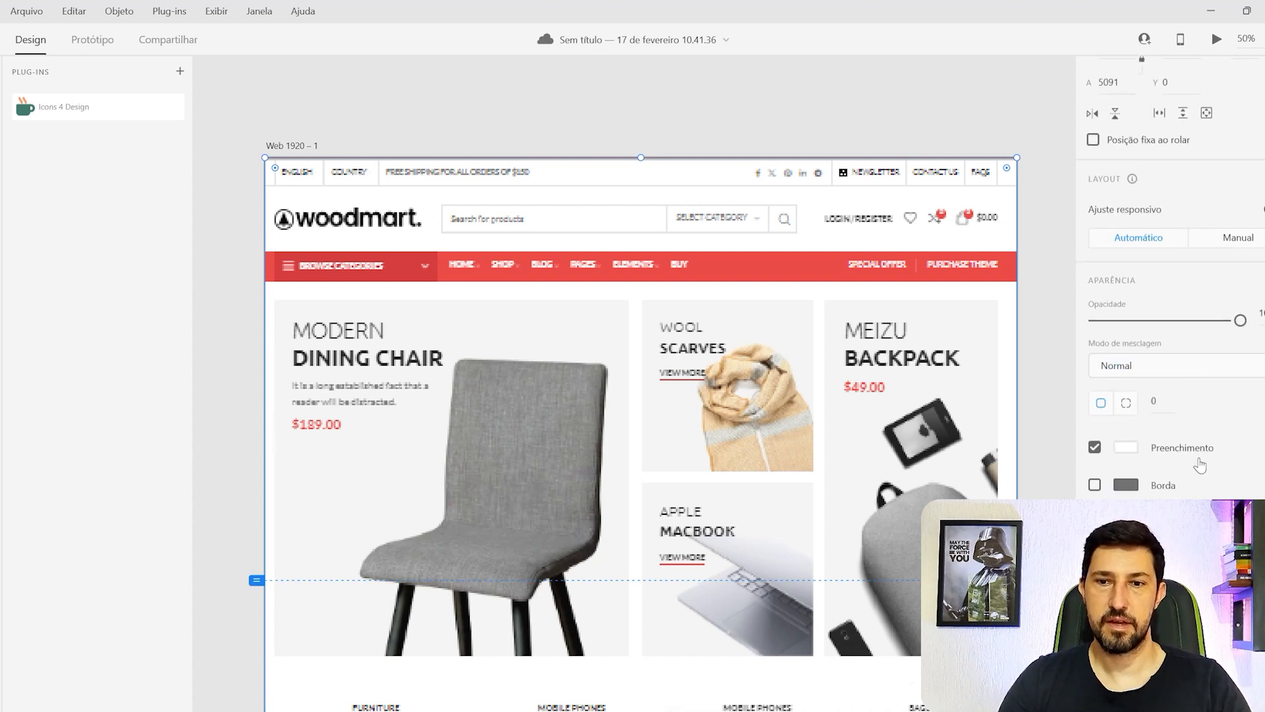
{"action": "left_click_drag", "start_coordinate": [1240, 320], "coordinate": [1139, 320]}
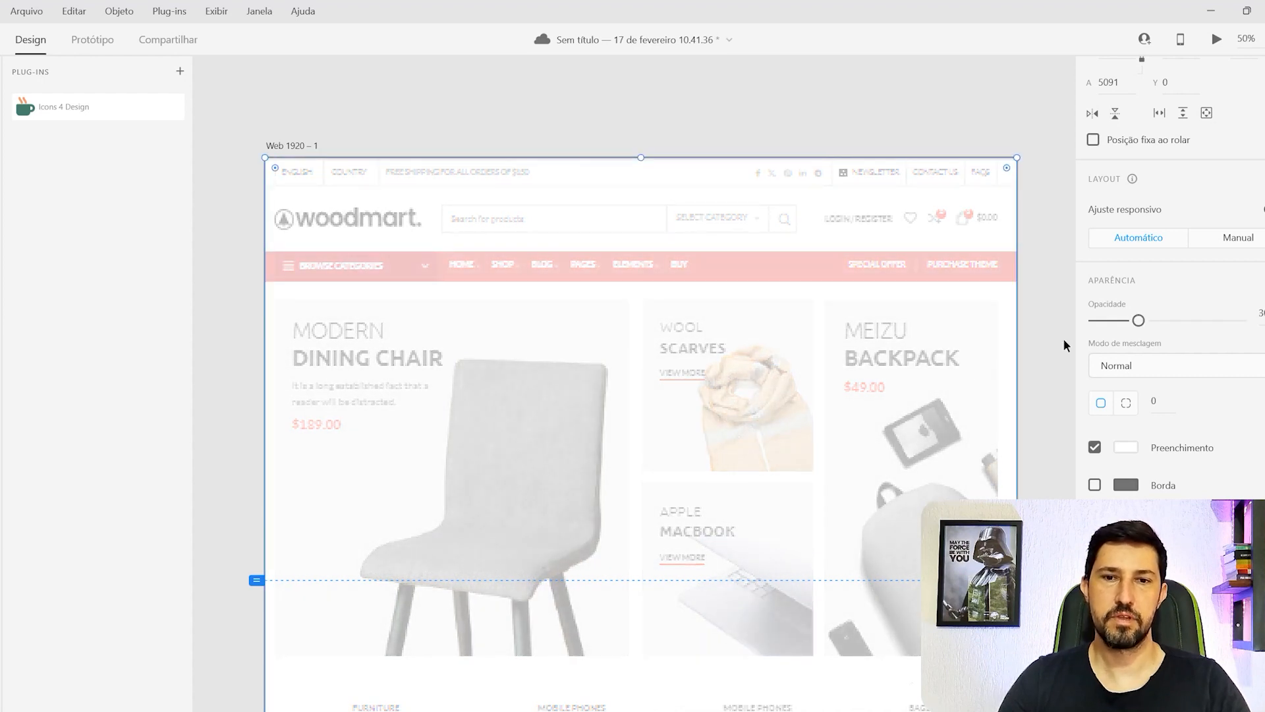
Step: Lower the opacity of the second screenshot, starting at Popular in Category, to about 30%
{"action": "scroll", "coordinate": [960, 367], "scroll_direction": "down", "scroll_amount": 5}
{"action": "scroll", "coordinate": [954, 359], "scroll_direction": "down", "scroll_amount": 20}
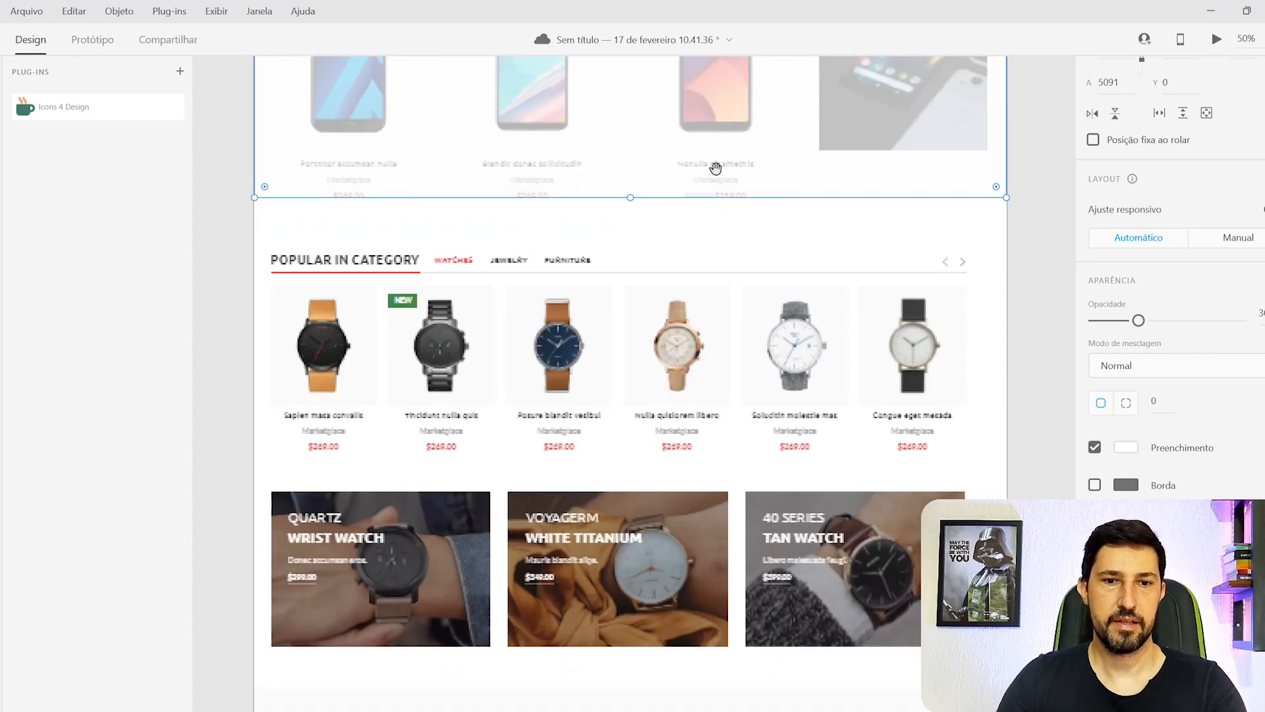
{"action": "left_click_drag", "start_coordinate": [715, 168], "coordinate": [710, 69]}
{"action": "left_click", "coordinate": [674, 330]}
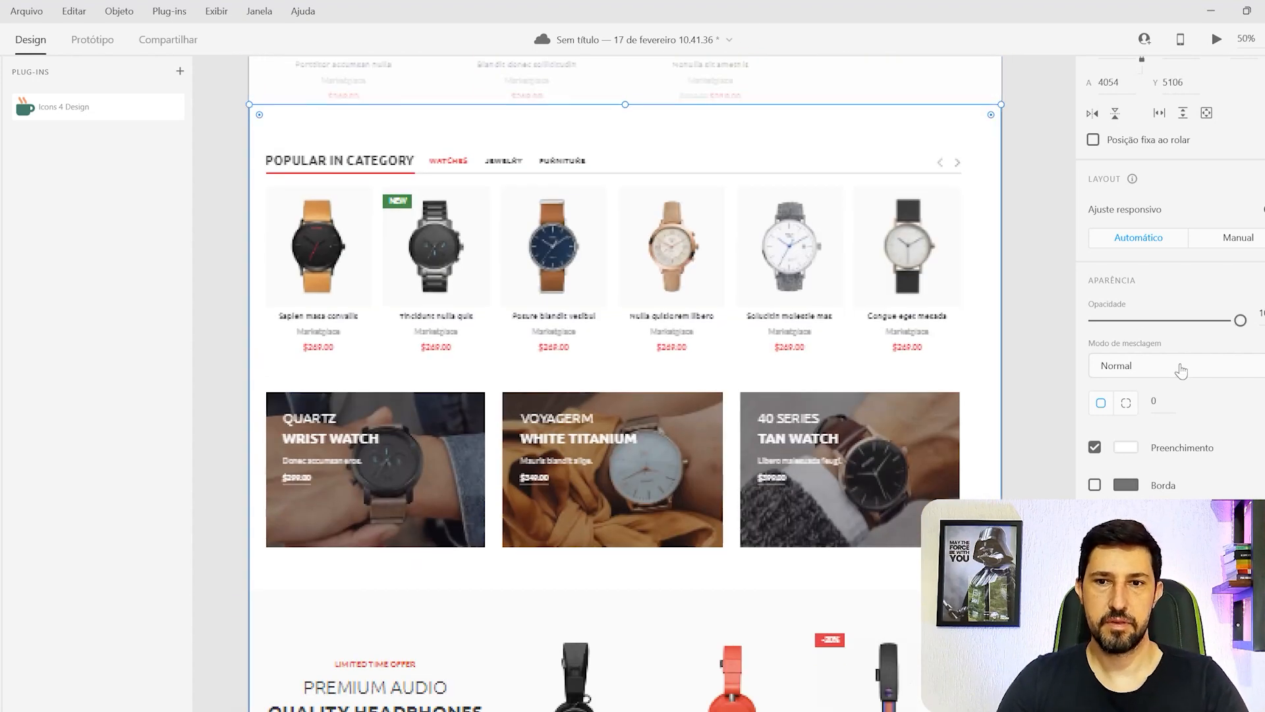
{"action": "left_click_drag", "start_coordinate": [1240, 320], "coordinate": [1138, 320]}
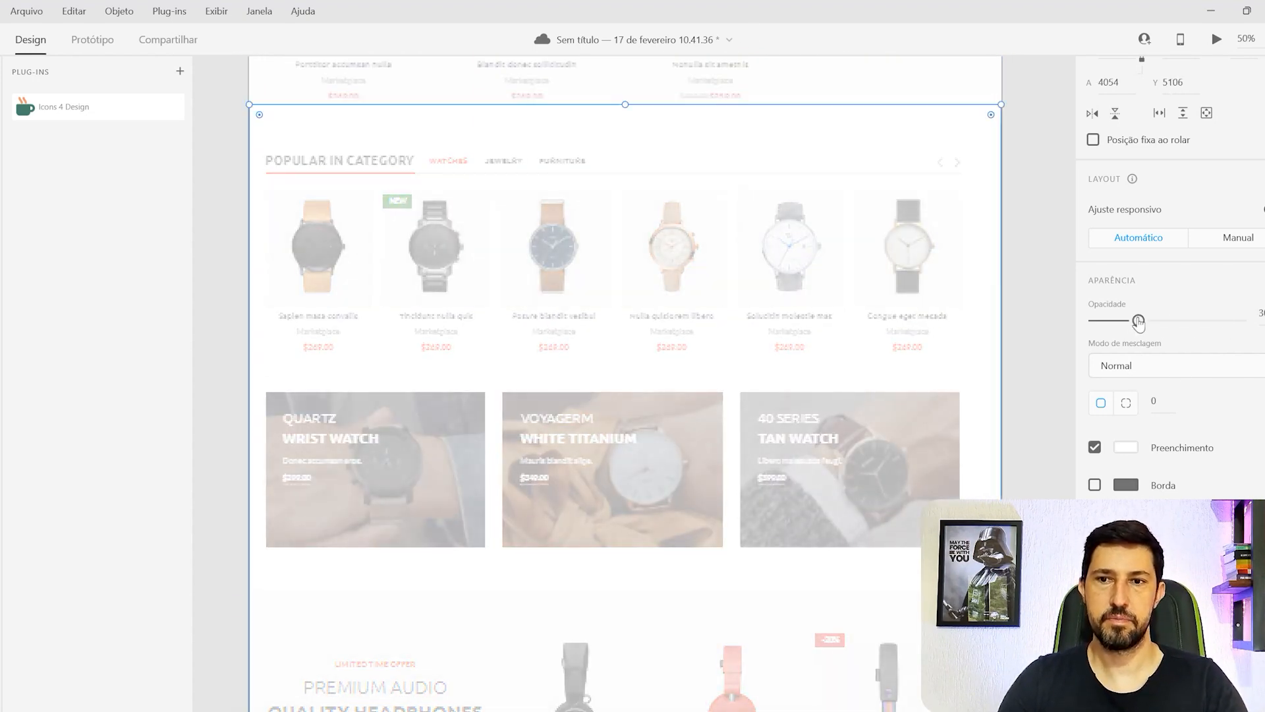
{"action": "left_click", "coordinate": [1012, 281]}
Step: Draw a rectangle about 904 by 908 over the dining chair banner and another about 439 by 437 over the wool scarves banner
{"action": "left_click_drag", "start_coordinate": [870, 69], "coordinate": [868, 346]}
{"action": "scroll", "coordinate": [868, 346], "scroll_direction": "up", "scroll_amount": 20}
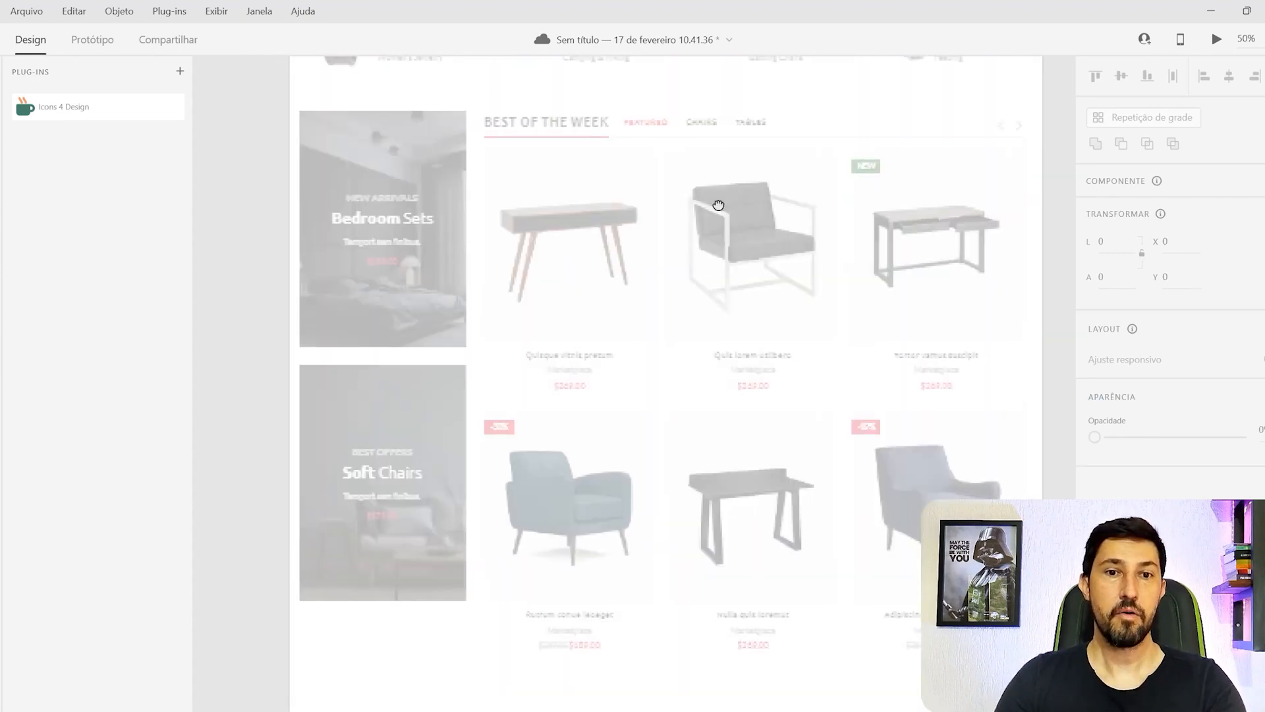
{"action": "left_click_drag", "start_coordinate": [645, 214], "coordinate": [602, 306]}
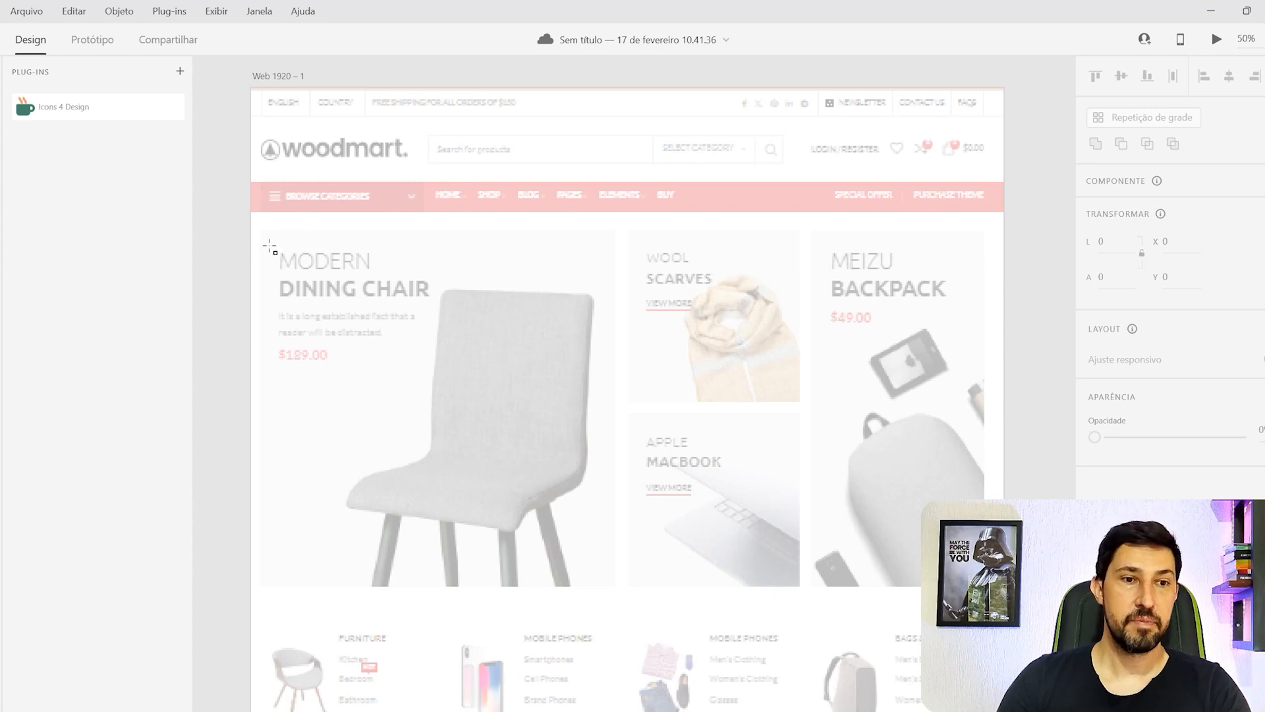
{"action": "left_click_drag", "start_coordinate": [264, 233], "coordinate": [616, 586]}
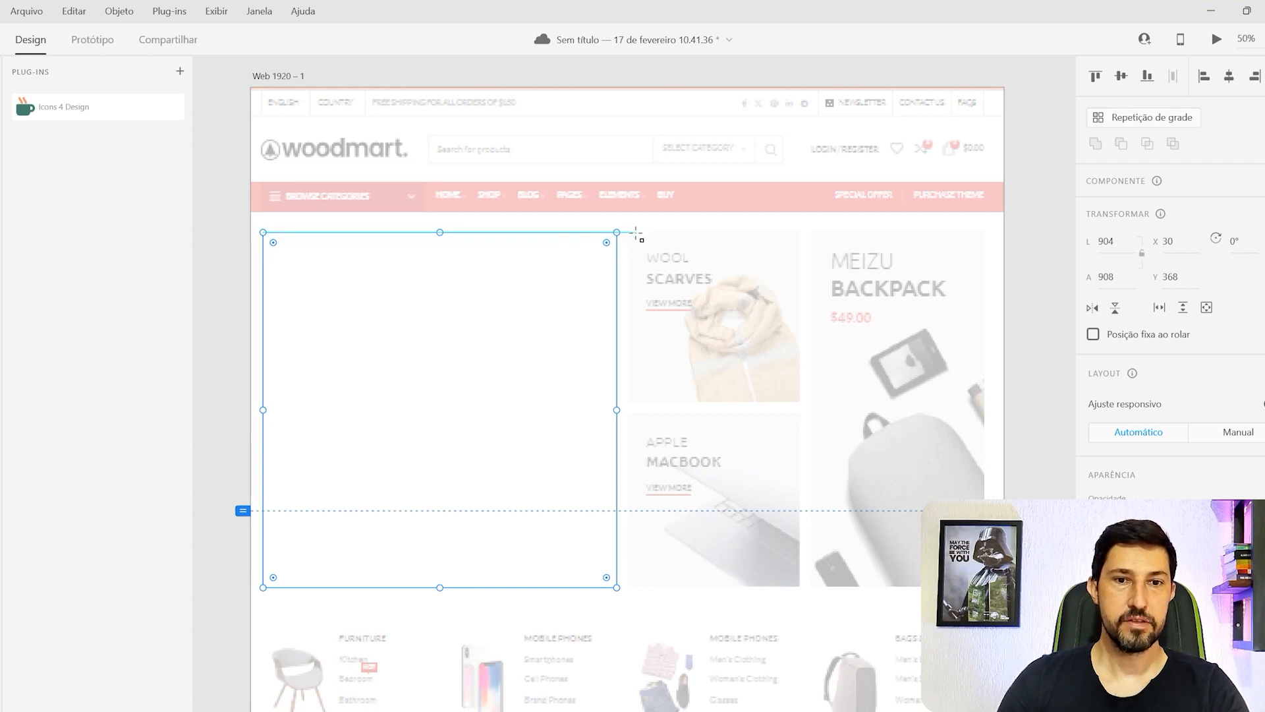
{"action": "mouse_move", "coordinate": [631, 234]}
{"action": "left_mouse_down"}
{"action": "mouse_move", "coordinate": [666, 333]}
{"action": "mouse_move", "coordinate": [782, 445]}
{"action": "mouse_move", "coordinate": [797, 429]}
{"action": "mouse_move", "coordinate": [800, 377]}
{"action": "mouse_move", "coordinate": [800, 404]}
{"action": "left_mouse_up"}
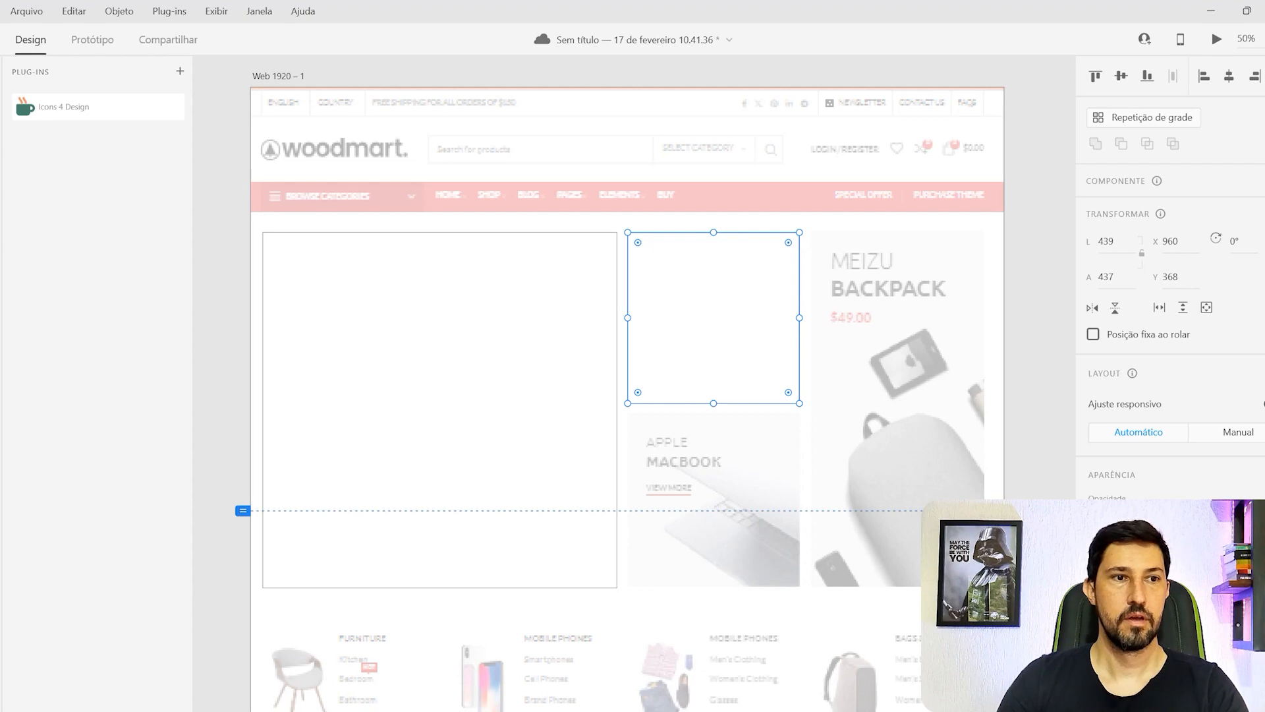
Step: Copy the 439 by 437 rectangle onto the Apple MacBook banner and draw a rectangle about 464 by 908 over the backpack banner
{"action": "left_click_drag", "start_coordinate": [754, 285], "coordinate": [756, 473]}
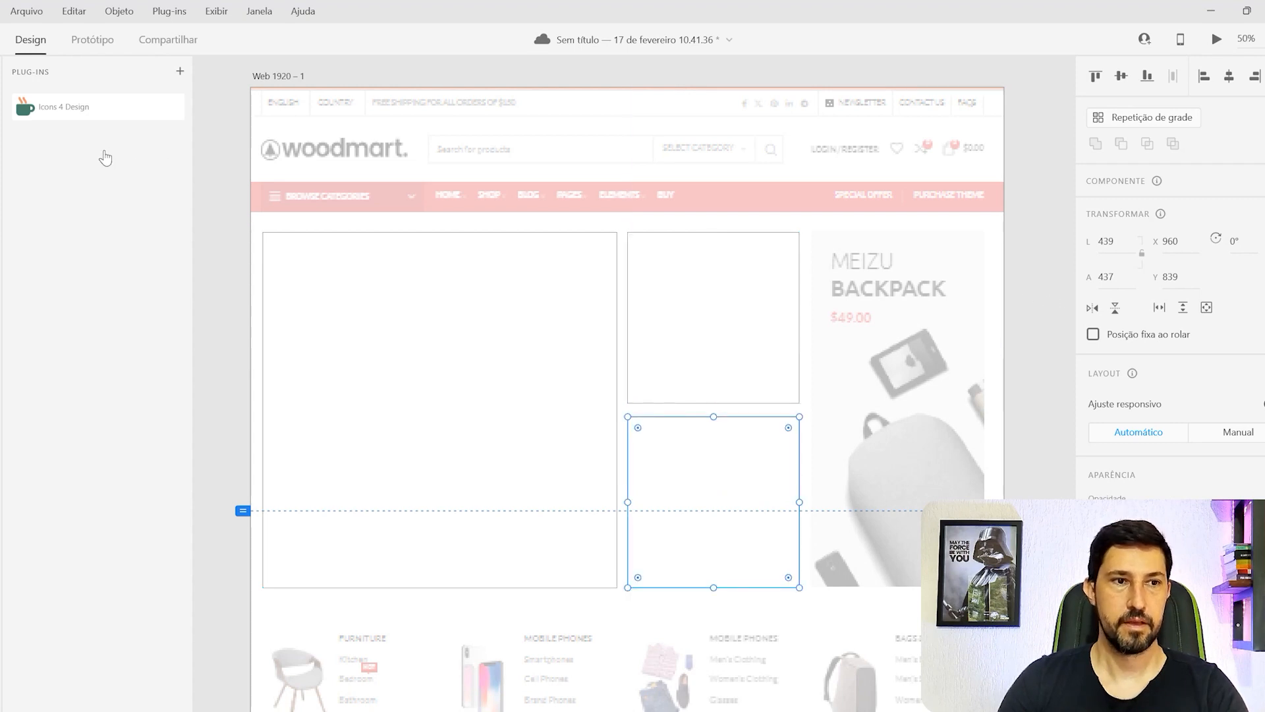
{"action": "mouse_move", "coordinate": [815, 234]}
{"action": "left_mouse_down"}
{"action": "mouse_move", "coordinate": [950, 473]}
{"action": "mouse_move", "coordinate": [1003, 586]}
{"action": "mouse_move", "coordinate": [992, 586]}
{"action": "left_mouse_up"}
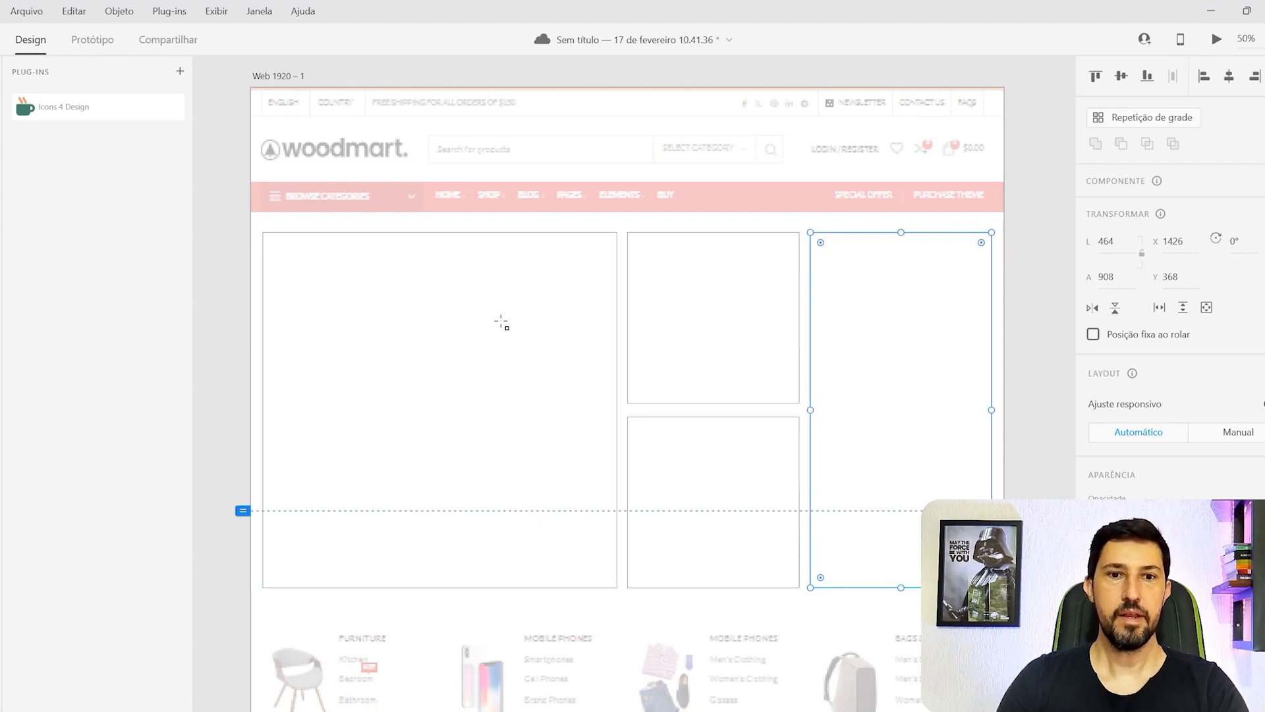
Step: Fill the large rectangle over the chair banner with #F5F5F5 and copy the colour's hex code
{"action": "scroll", "coordinate": [790, 305], "scroll_direction": "down", "scroll_amount": 4}
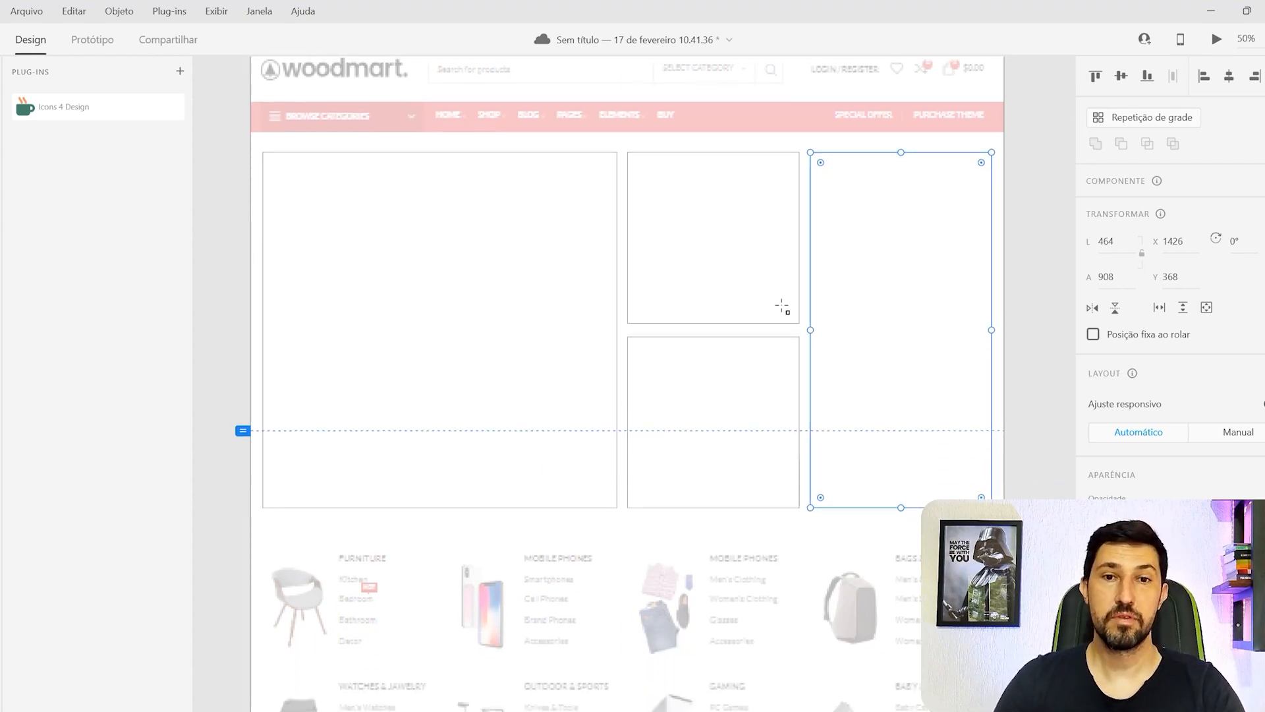
{"action": "left_click", "coordinate": [445, 278]}
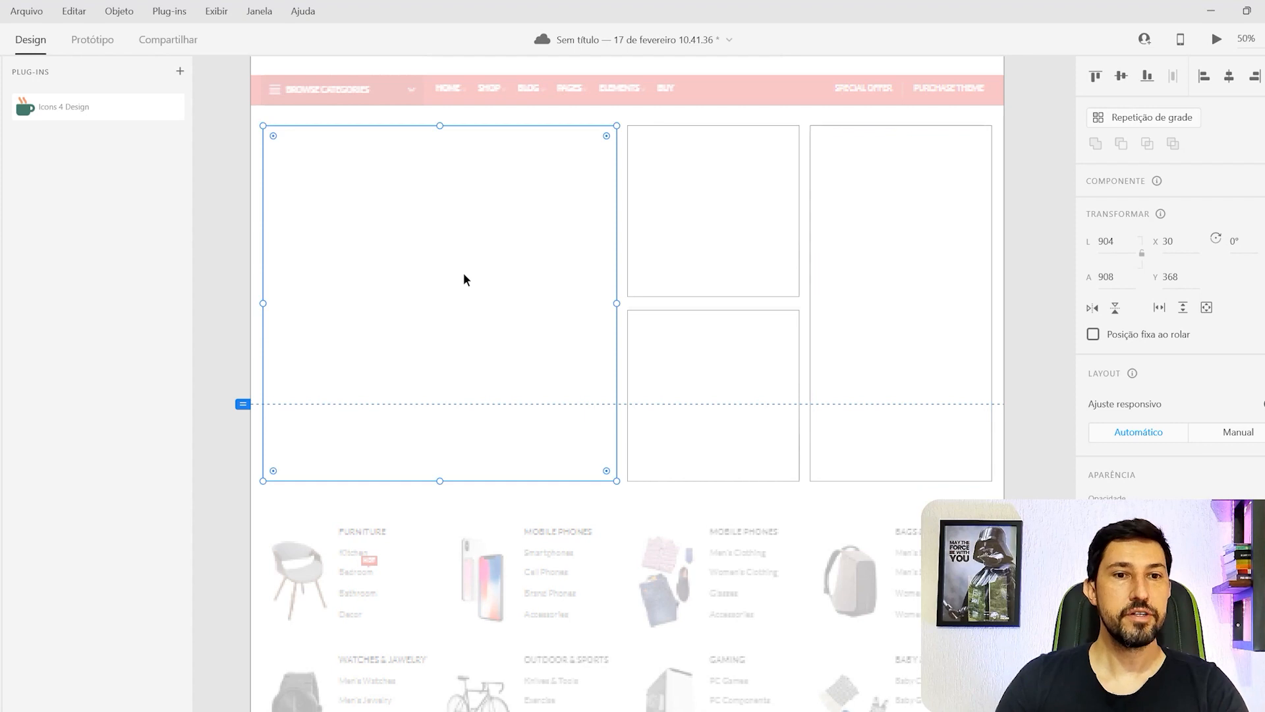
{"action": "scroll", "coordinate": [1127, 329], "scroll_direction": "down", "scroll_amount": 5}
{"action": "left_click", "coordinate": [1133, 338]}
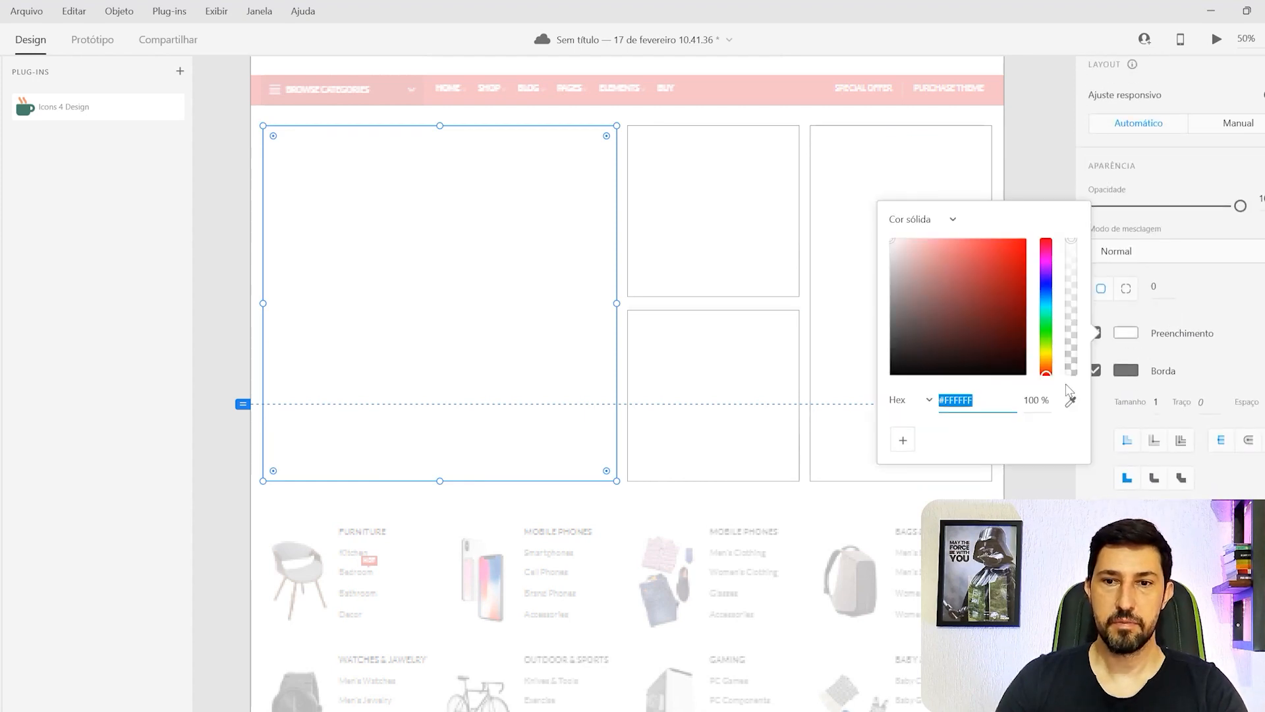
{"action": "type", "text": "#"}
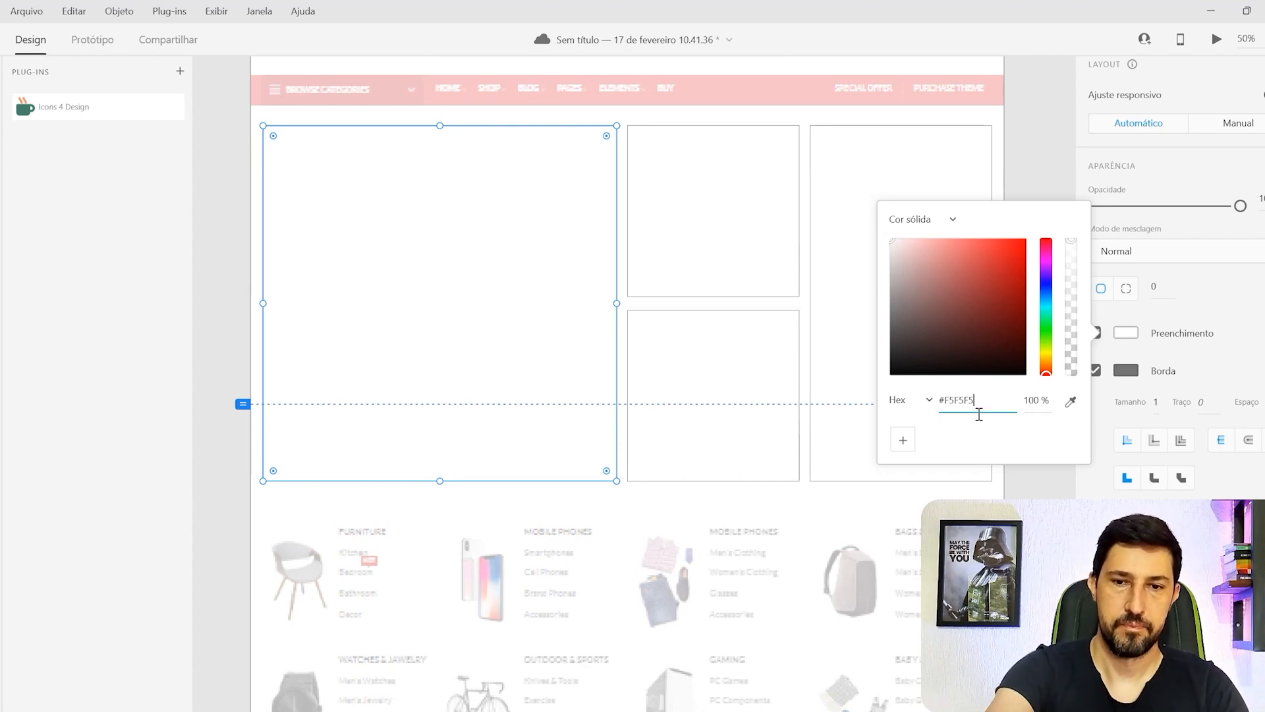
{"action": "key", "text": "Return"}
{"action": "key", "text": "ctrl+c"}
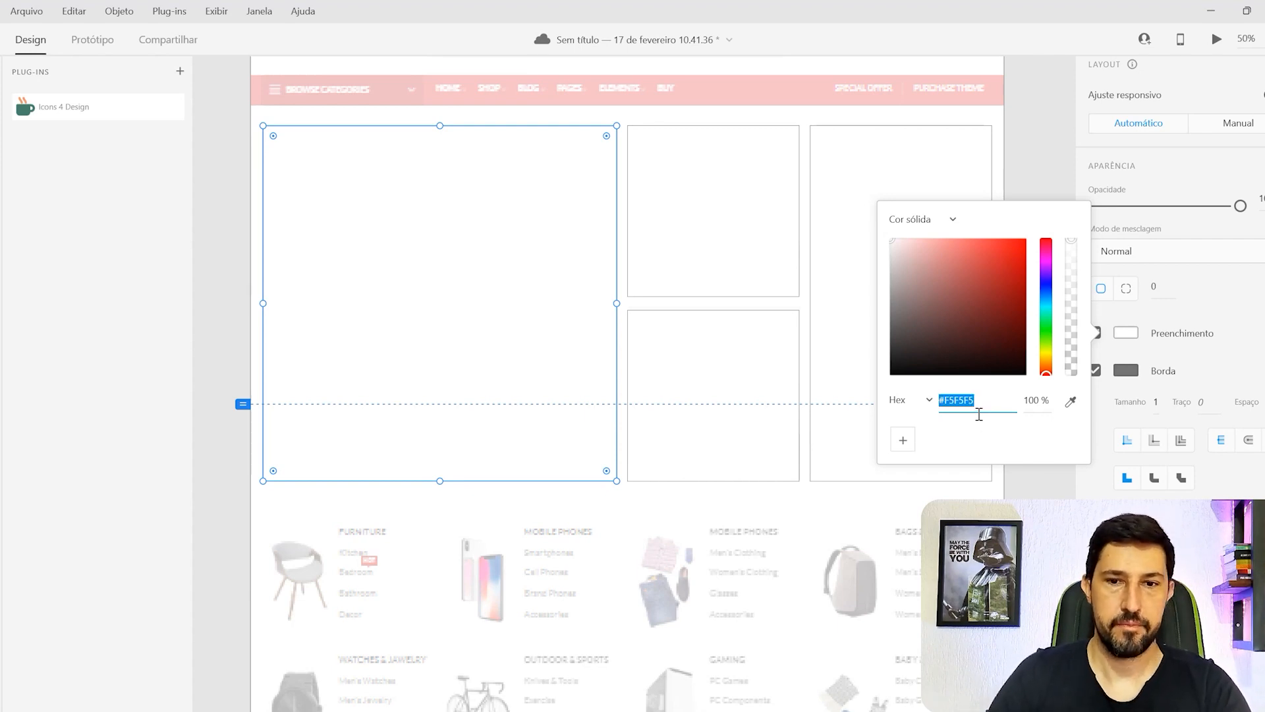
Step: Apply the copied #F5F5F5 fill to the other three banner rectangles together
{"action": "left_click", "coordinate": [734, 209]}
{"action": "left_click", "coordinate": [728, 322], "text": "shift"}
{"action": "left_click", "coordinate": [887, 292], "text": "shift"}
{"action": "left_click", "coordinate": [1126, 332]}
{"action": "key", "text": "ctrl+v"}
{"action": "key", "text": "Return"}
{"action": "left_click", "coordinate": [1037, 152]}
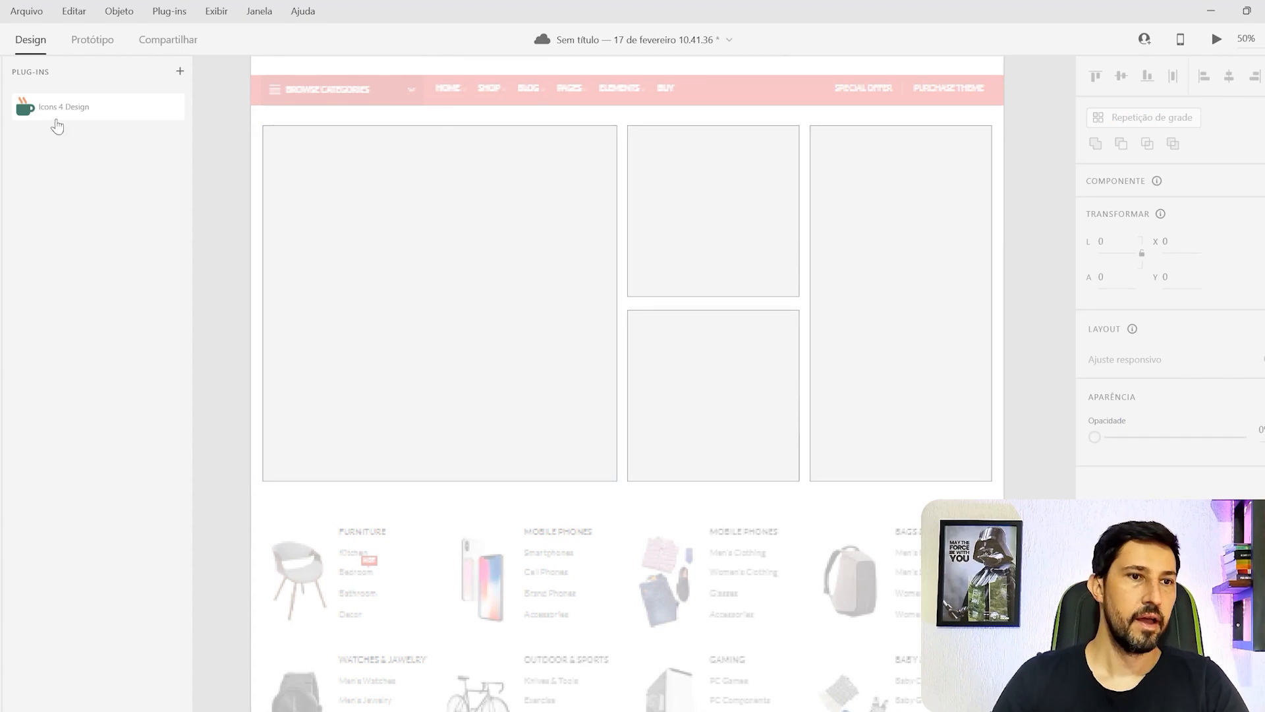
{"action": "scroll", "coordinate": [341, 432], "scroll_direction": "down", "scroll_amount": 5}
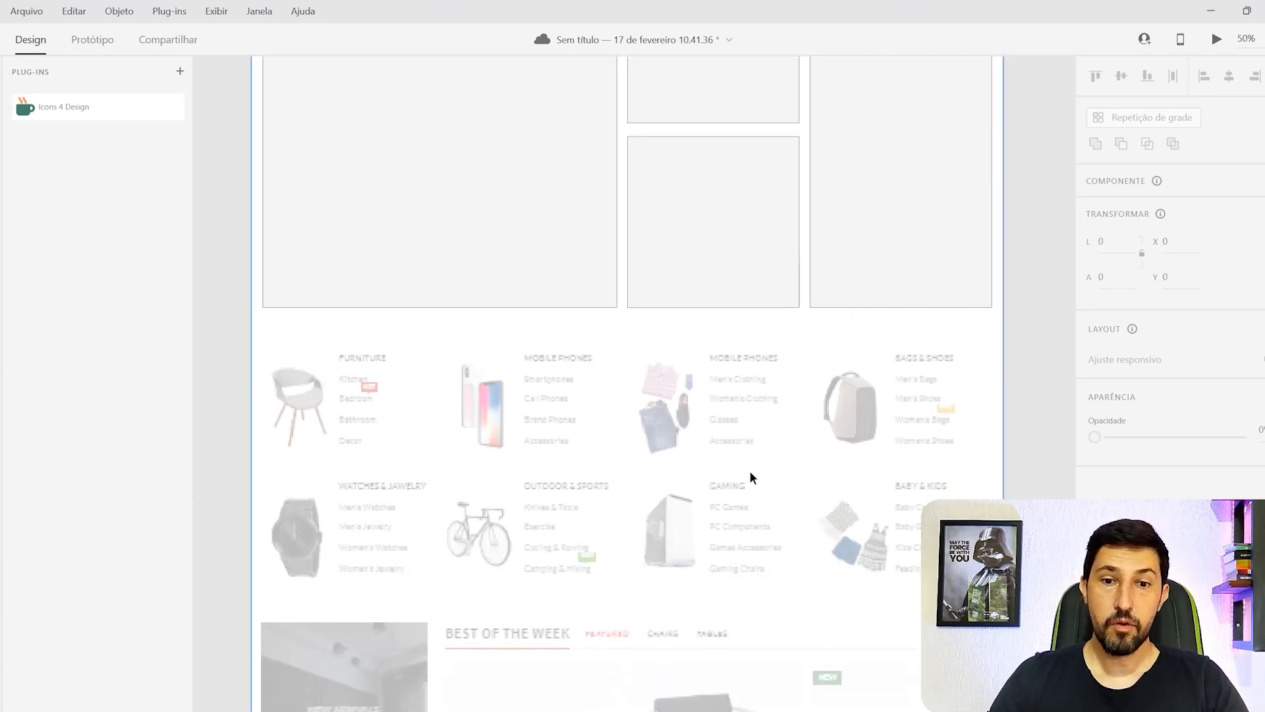
{"action": "scroll", "coordinate": [636, 527], "scroll_direction": "up", "scroll_amount": 7}
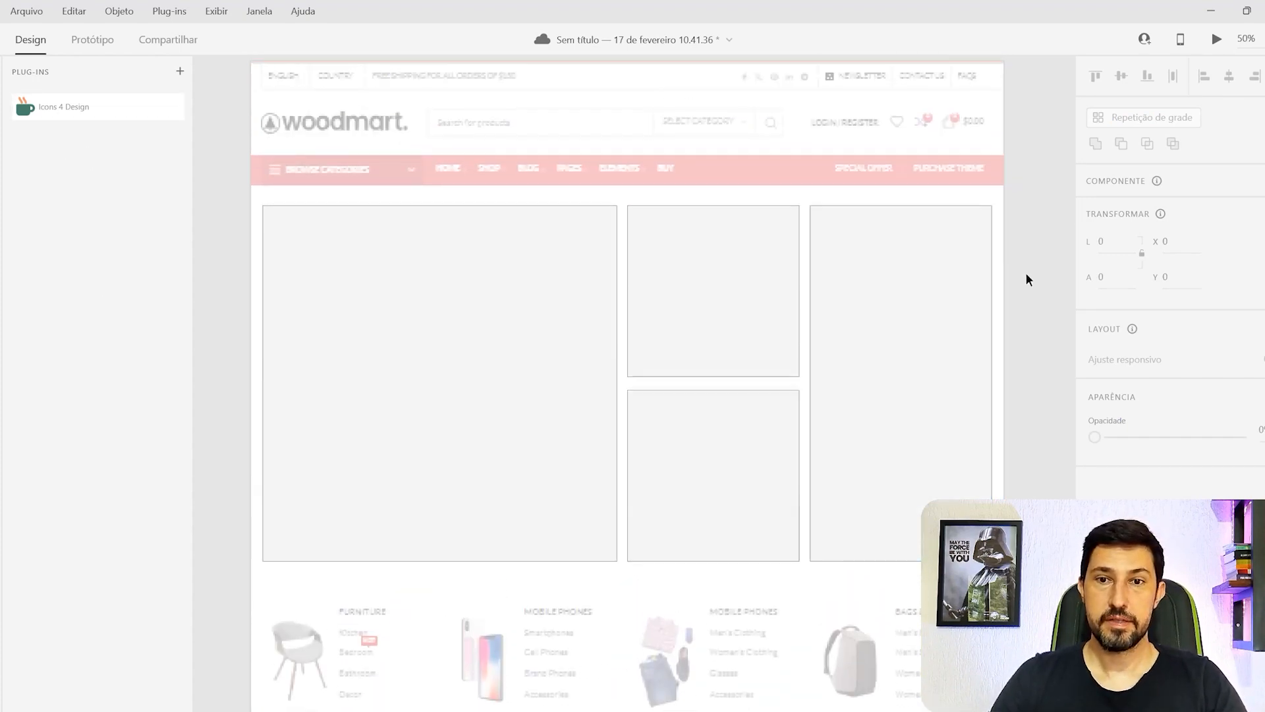
{"action": "scroll", "coordinate": [224, 412], "scroll_direction": "up", "scroll_amount": 1}
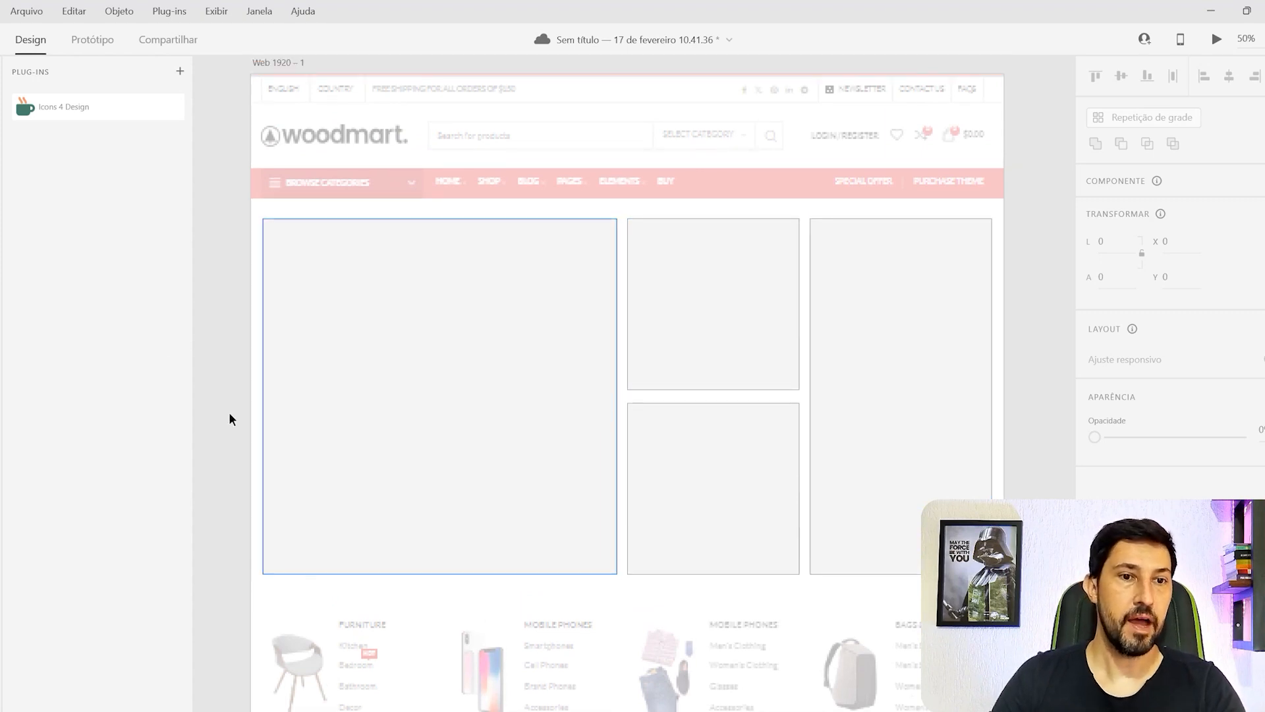
{"action": "scroll", "coordinate": [217, 413], "scroll_direction": "down", "scroll_amount": 3}
{"action": "scroll", "coordinate": [409, 468], "scroll_direction": "up", "scroll_amount": 1}
{"action": "scroll", "coordinate": [721, 339], "scroll_direction": "up", "scroll_amount": 3}
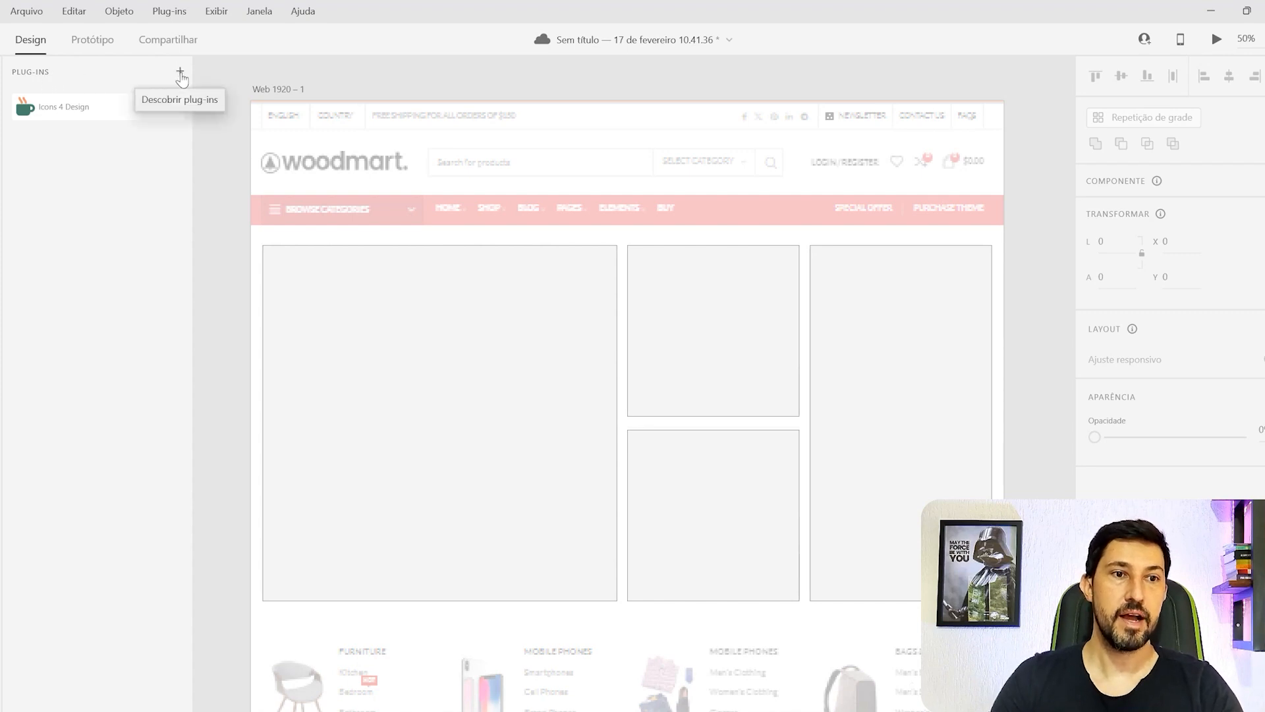
Step: Search the Creative Cloud marketplace for ICON, browse the results down to the icon plug-ins, and close the marketplace
{"action": "left_click", "coordinate": [178, 74]}
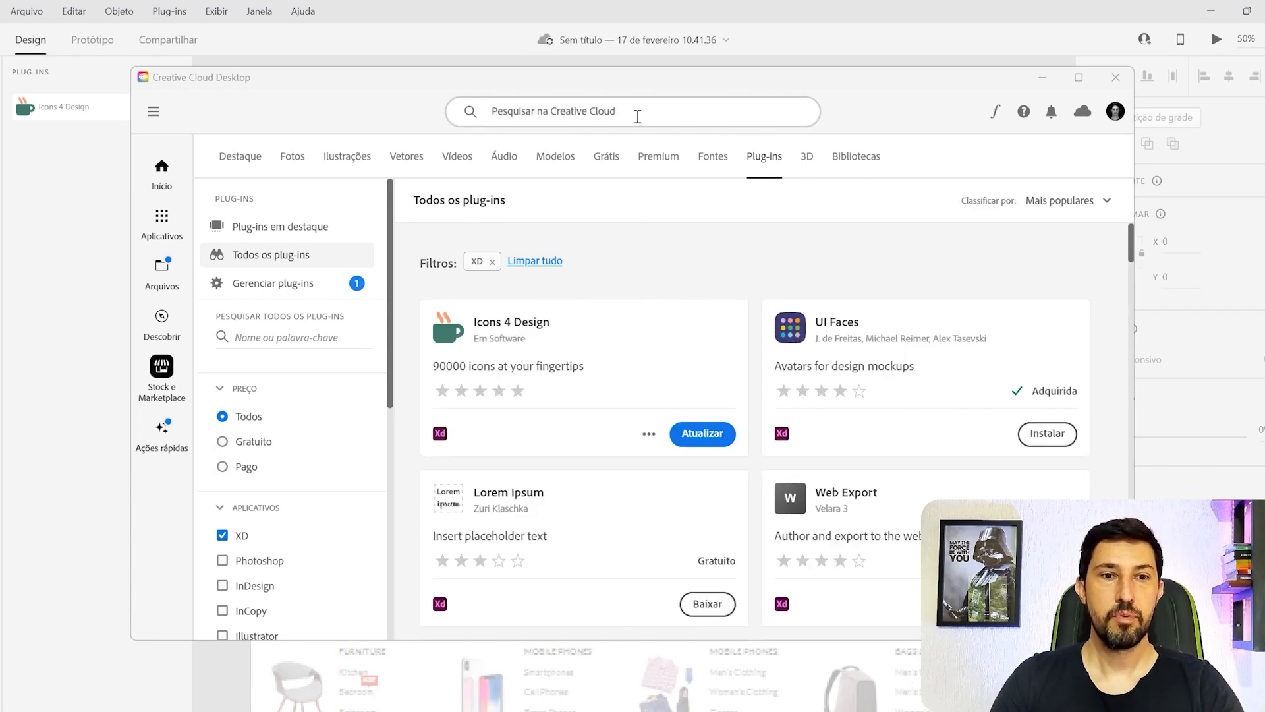
{"action": "left_click", "coordinate": [638, 115]}
{"action": "type", "text": "ICON"}
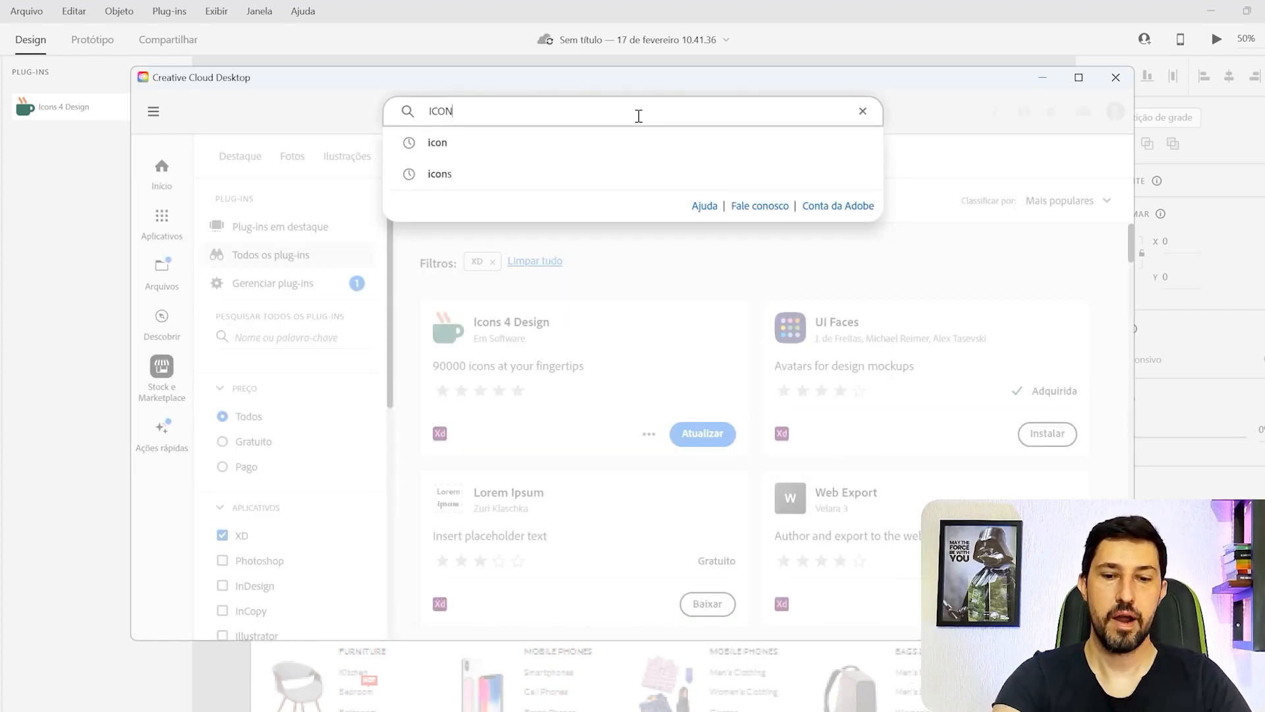
{"action": "key", "text": "Return"}
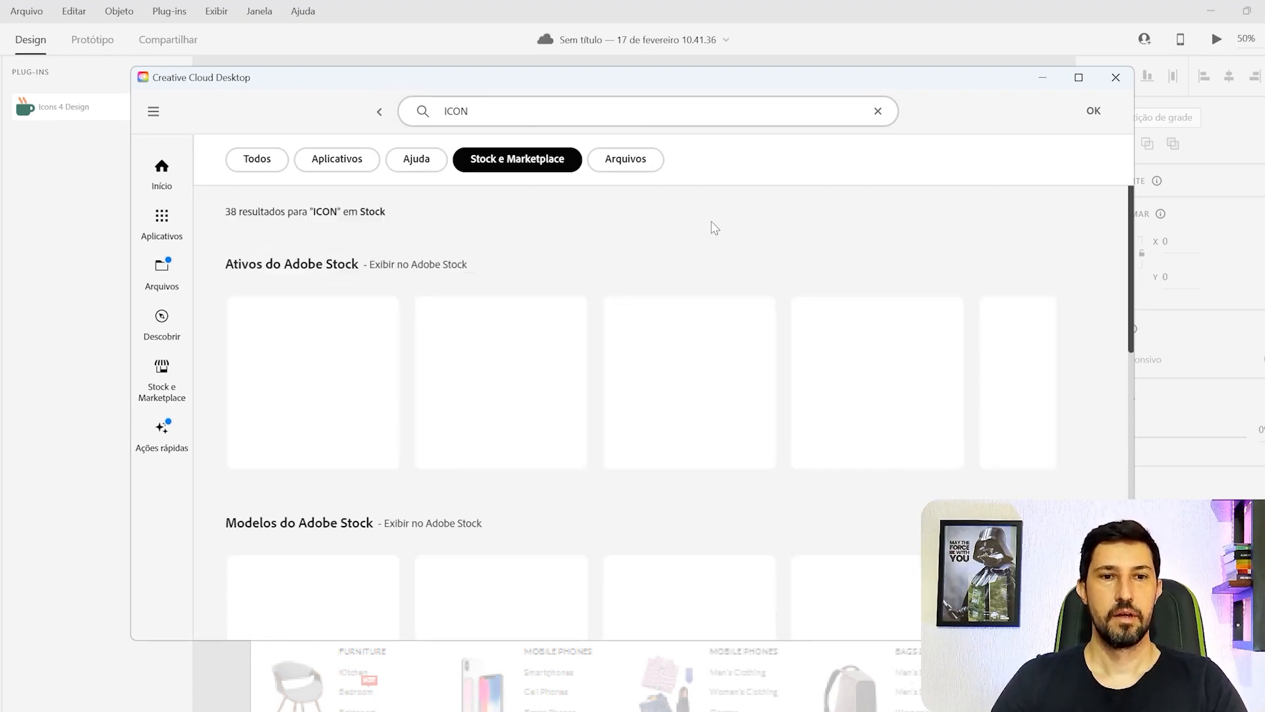
{"action": "scroll", "coordinate": [598, 299], "scroll_direction": "down", "scroll_amount": 4}
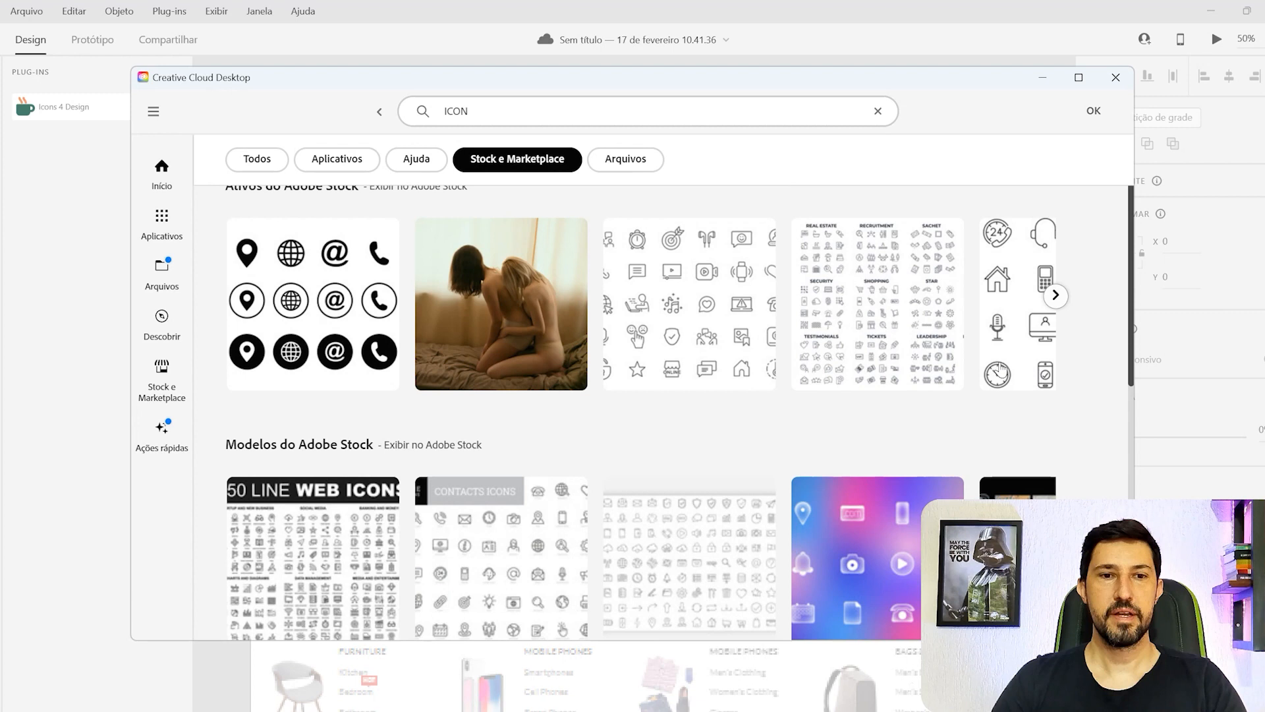
{"action": "scroll", "coordinate": [388, 337], "scroll_direction": "up", "scroll_amount": 3}
{"action": "scroll", "coordinate": [506, 370], "scroll_direction": "down", "scroll_amount": 3}
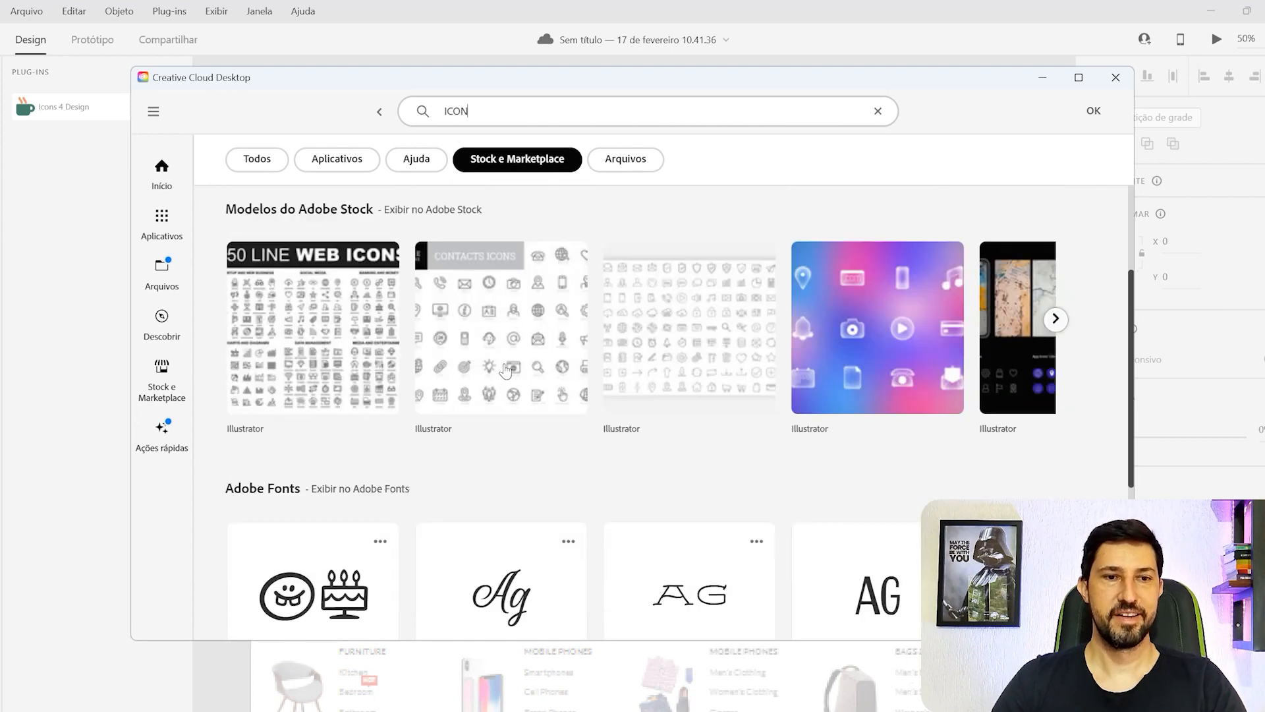
{"action": "scroll", "coordinate": [334, 389], "scroll_direction": "down", "scroll_amount": 1}
{"action": "scroll", "coordinate": [322, 369], "scroll_direction": "up", "scroll_amount": 1}
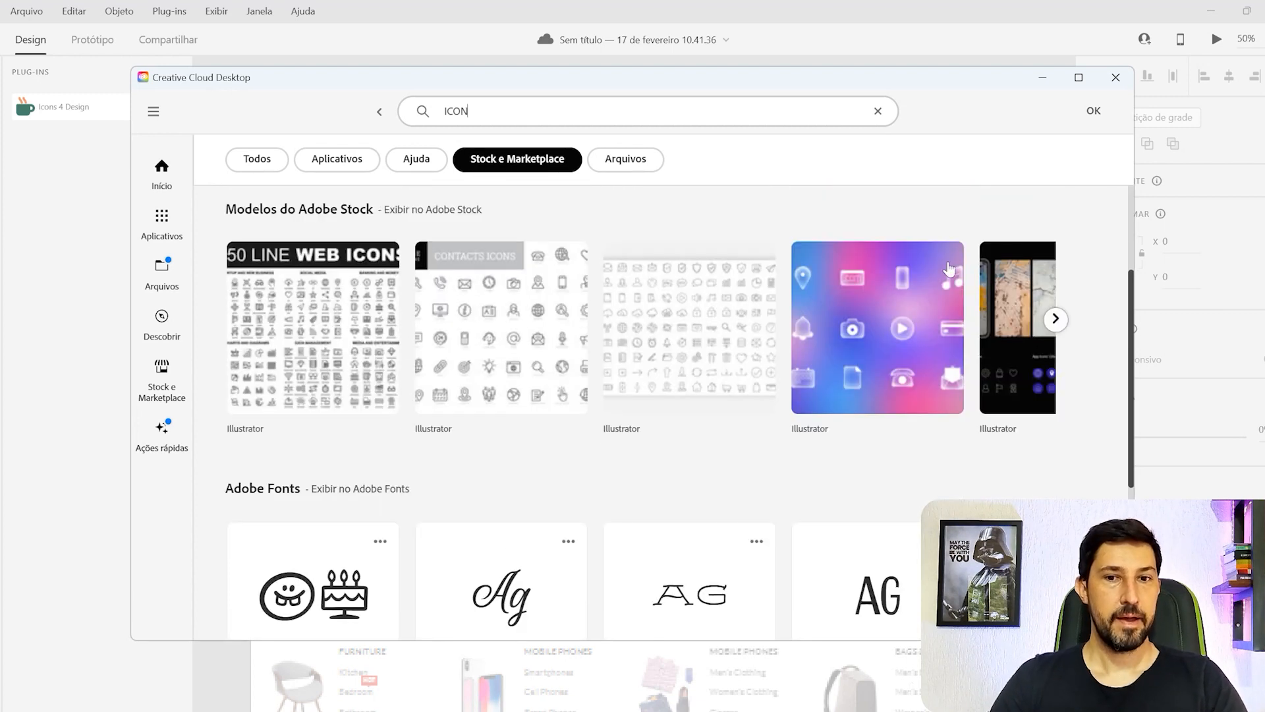
{"action": "scroll", "coordinate": [822, 387], "scroll_direction": "down", "scroll_amount": 5}
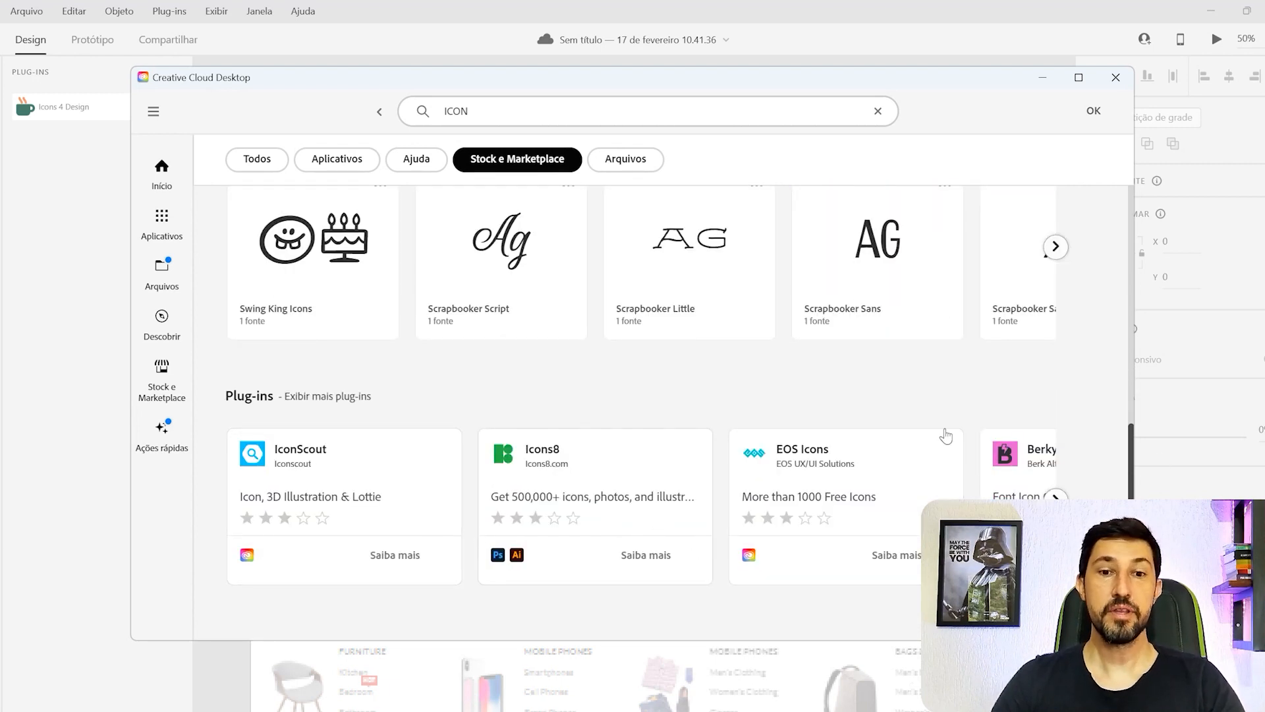
{"action": "left_click", "coordinate": [1115, 78]}
Step: Insert the Feather image icon from Icons 4 Design, enlarge it to about 105 by 105 and place it in the large banner rectangle
{"action": "left_click", "coordinate": [69, 122]}
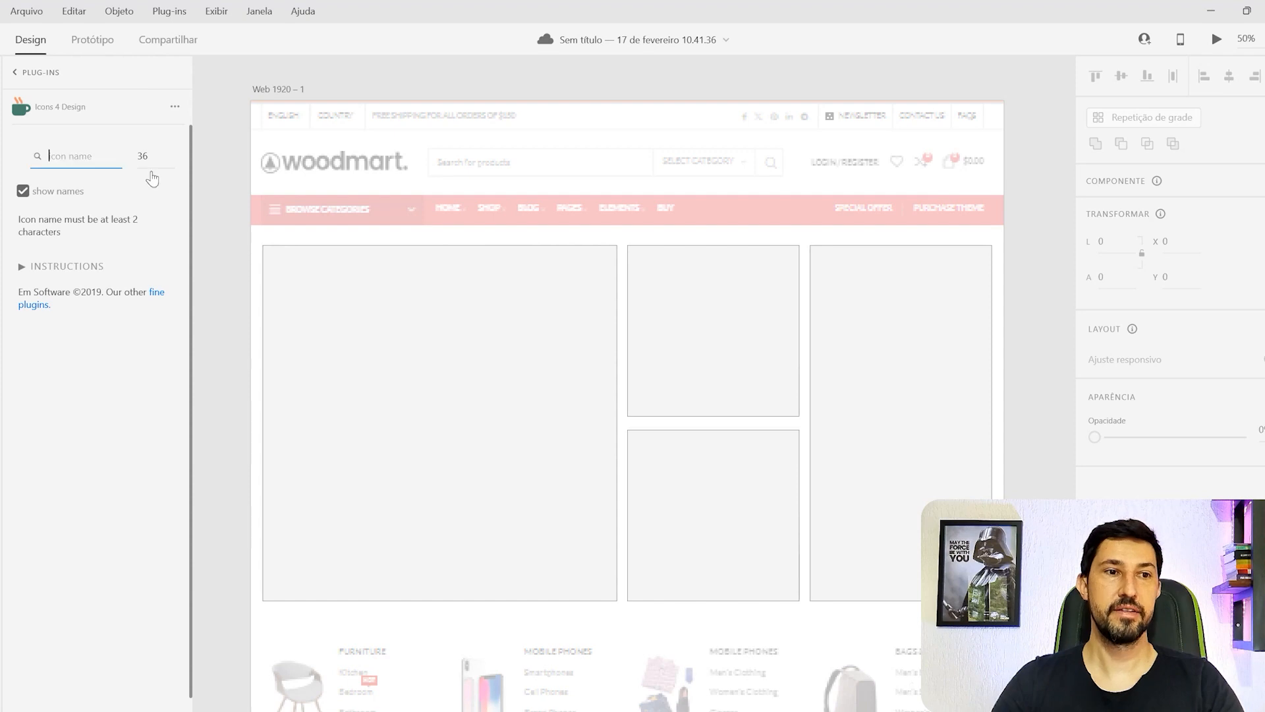
{"action": "type", "text": "IMAGE"}
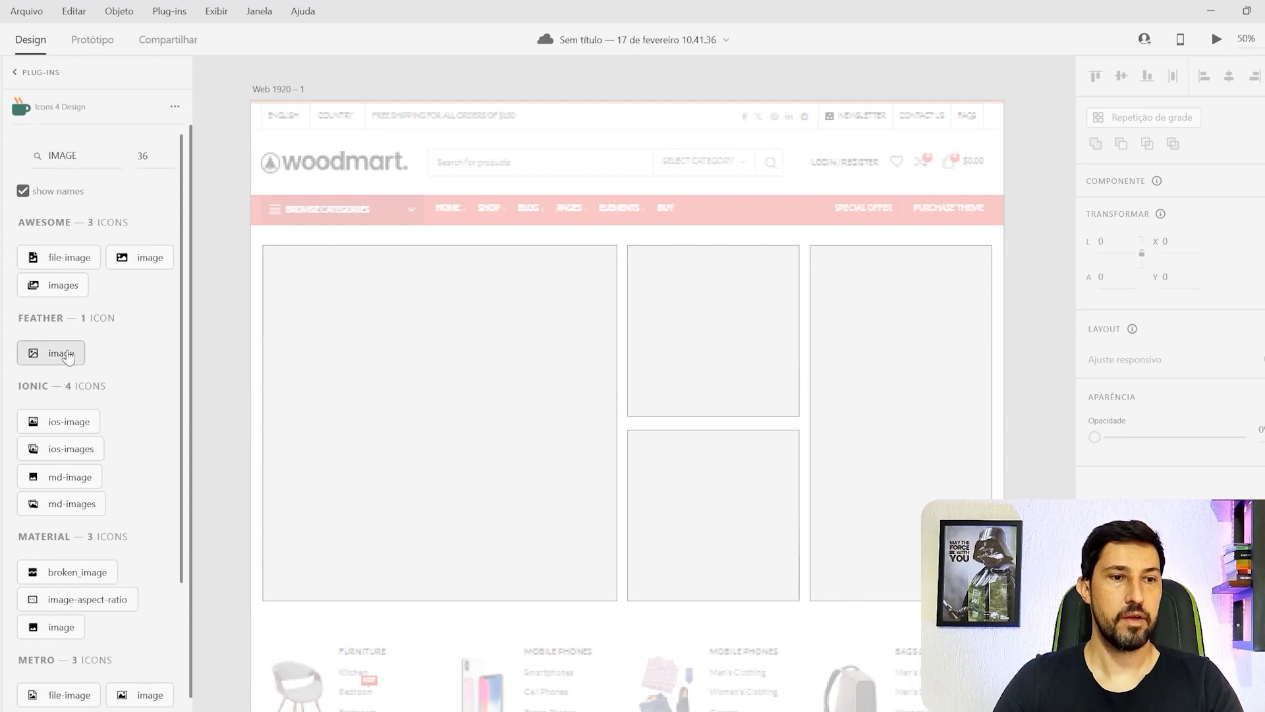
{"action": "left_click", "coordinate": [51, 353]}
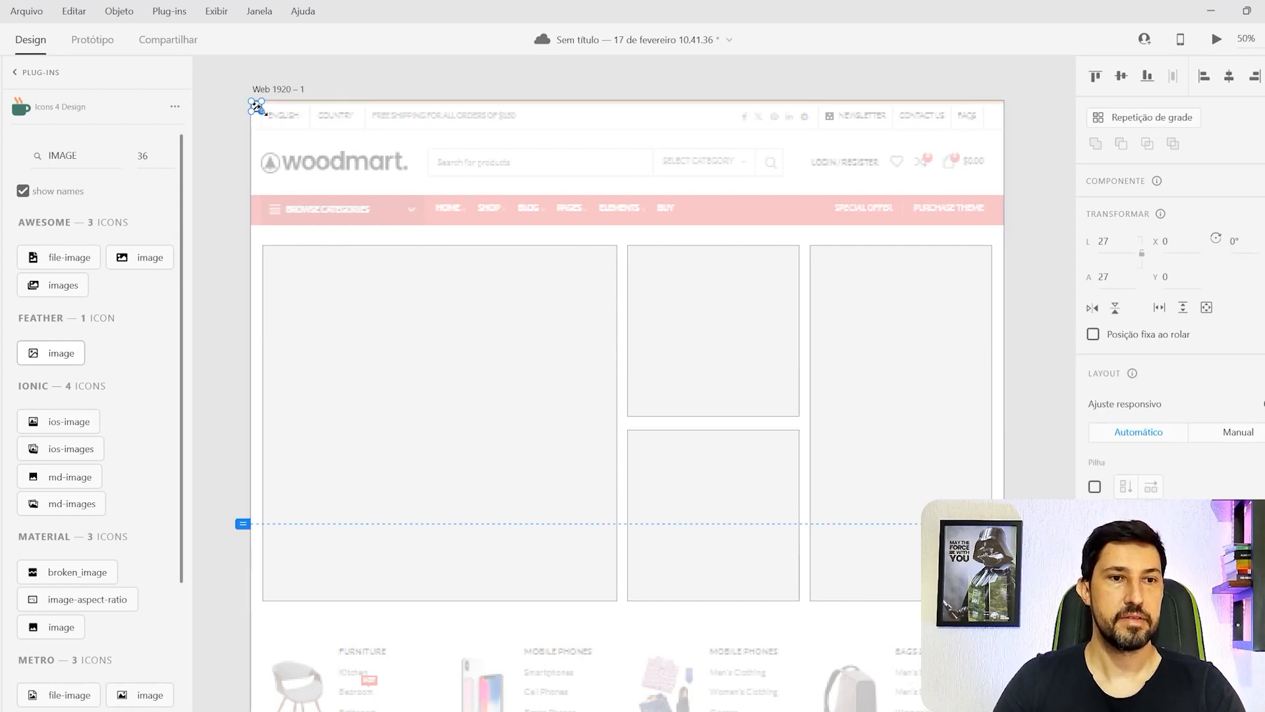
{"action": "left_click_drag", "start_coordinate": [292, 150], "coordinate": [457, 425]}
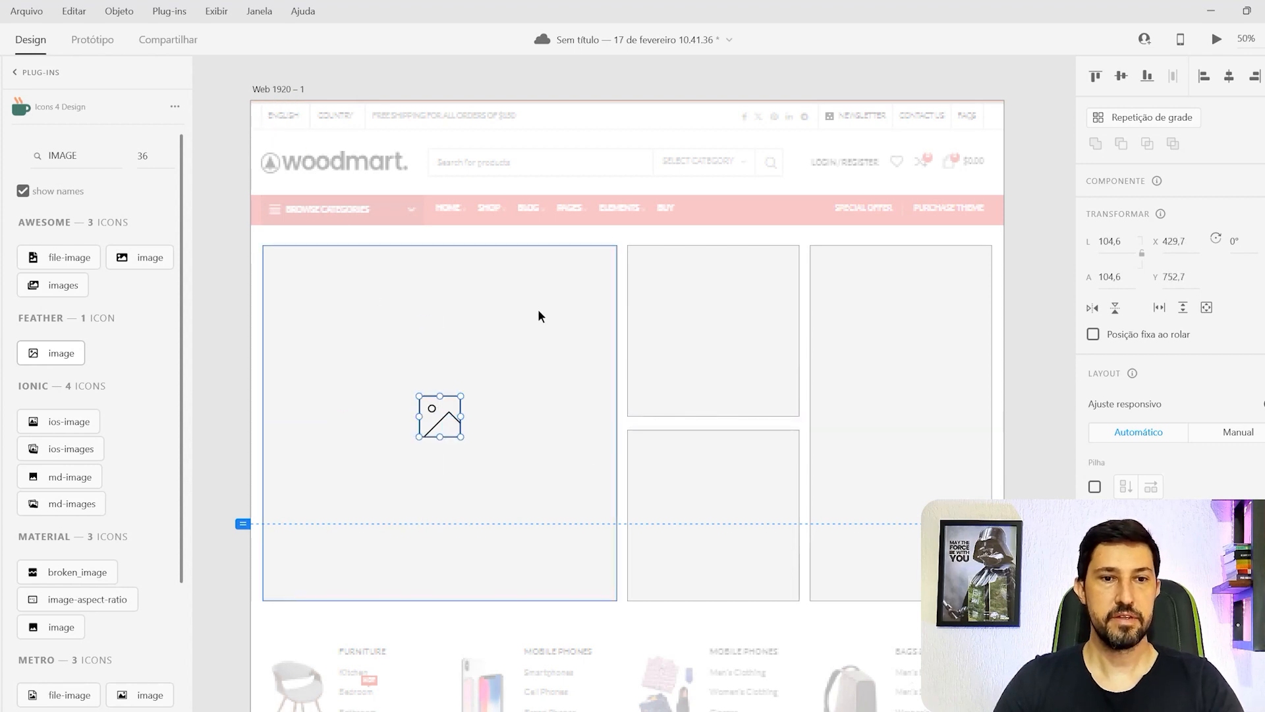
Step: Copy the image icon at a smaller size into the centre of each of the other three banner rectangles
{"action": "scroll", "coordinate": [1016, 319], "scroll_direction": "down", "scroll_amount": 5}
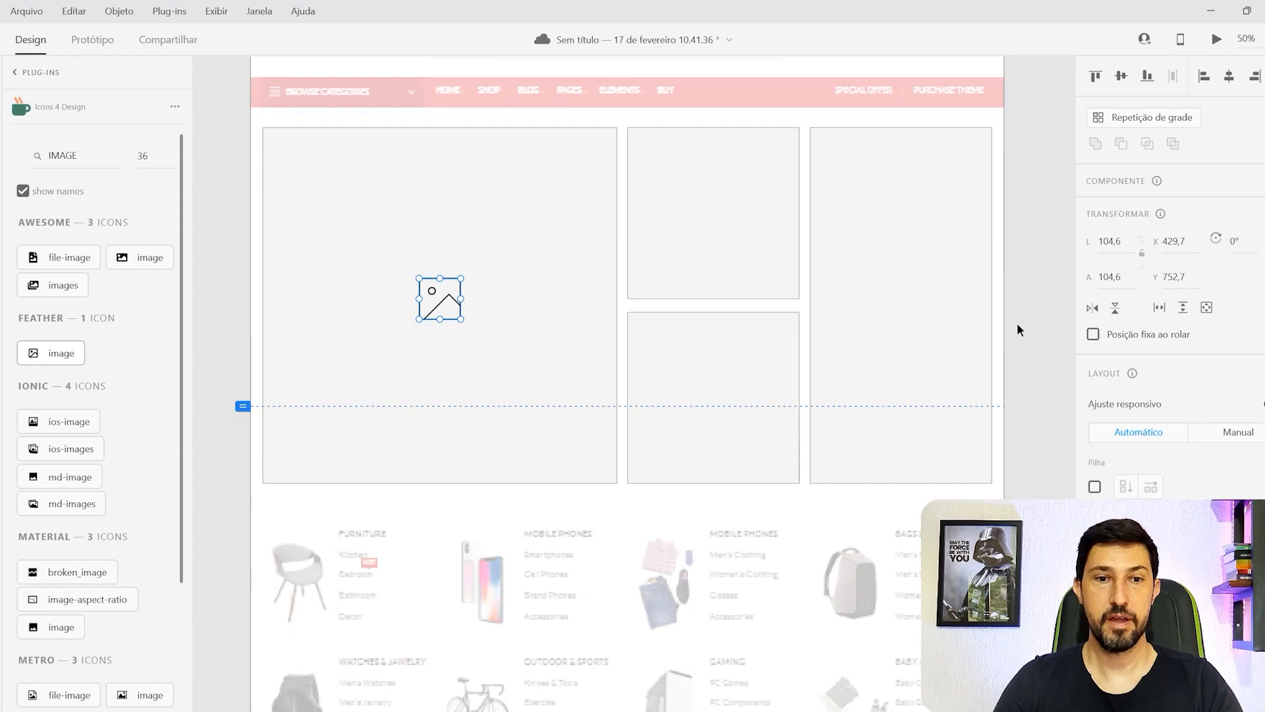
{"action": "scroll", "coordinate": [1172, 403], "scroll_direction": "down", "scroll_amount": 3}
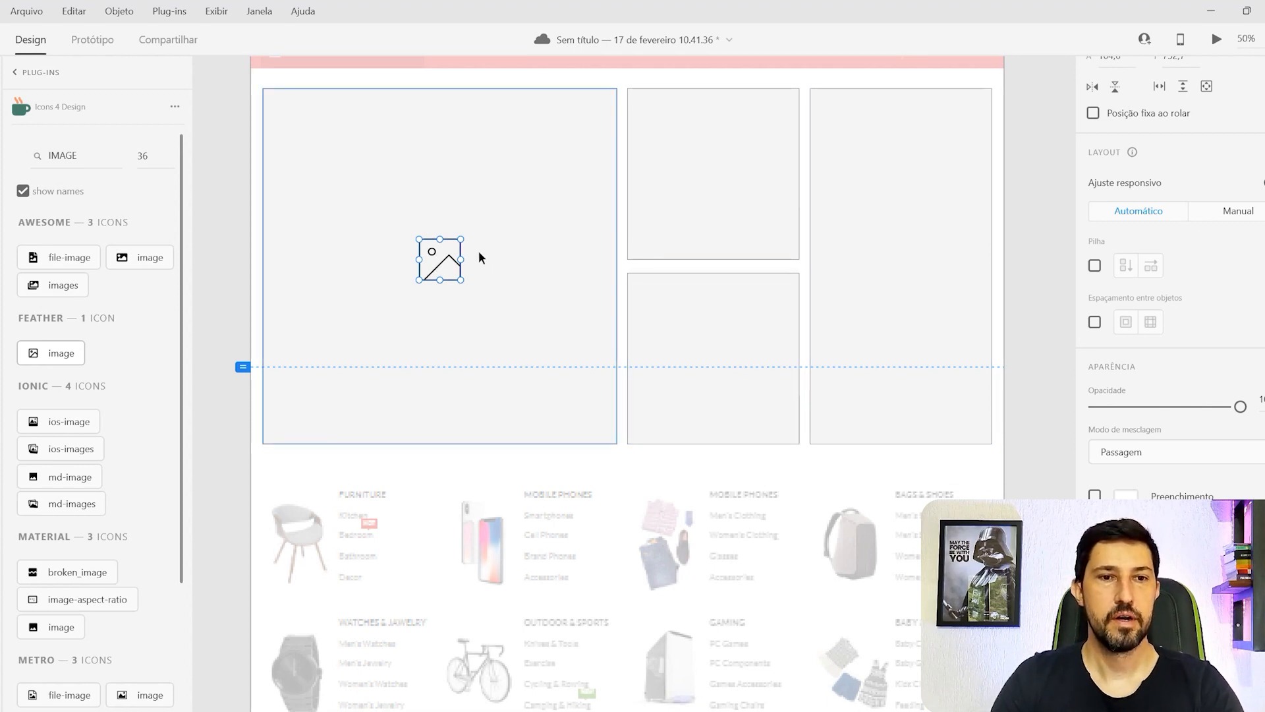
{"action": "double_click", "coordinate": [443, 272]}
{"action": "left_click_drag", "start_coordinate": [495, 268], "coordinate": [739, 173]}
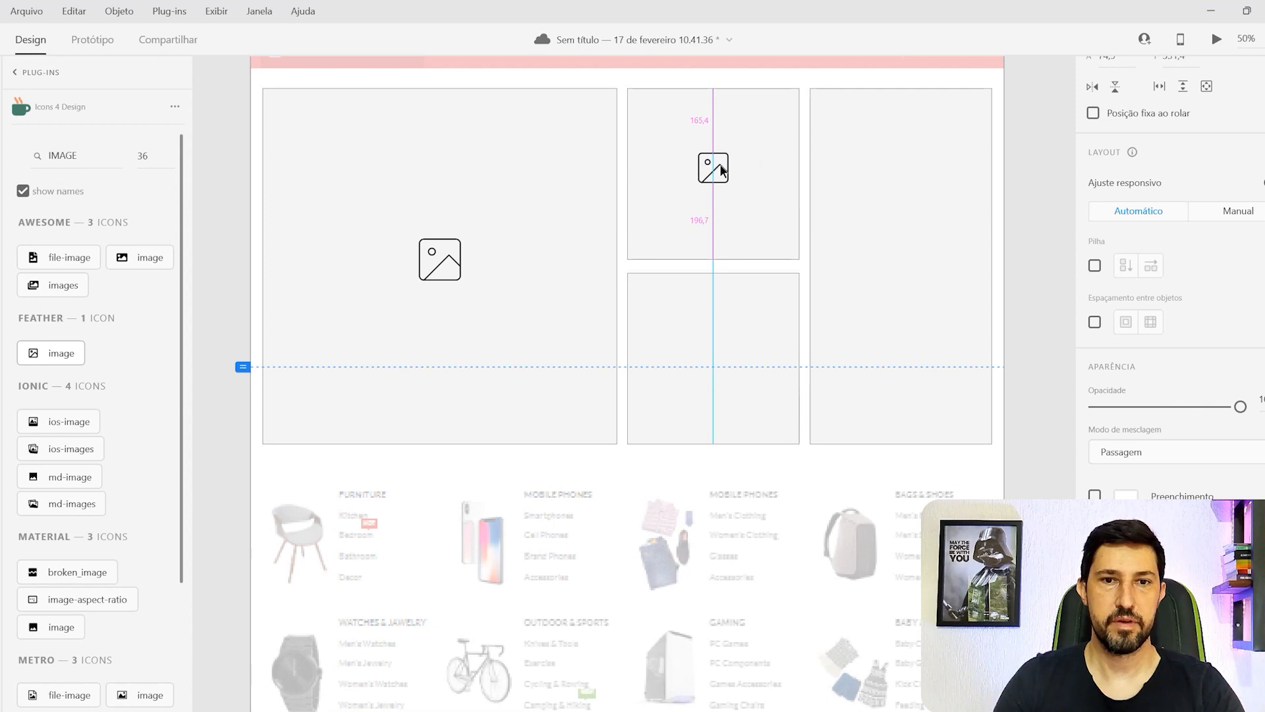
{"action": "left_click_drag", "start_coordinate": [719, 174], "coordinate": [907, 269]}
{"action": "left_click", "coordinate": [1029, 264]}
{"action": "scroll", "coordinate": [1029, 263], "scroll_direction": "up", "scroll_amount": 4}
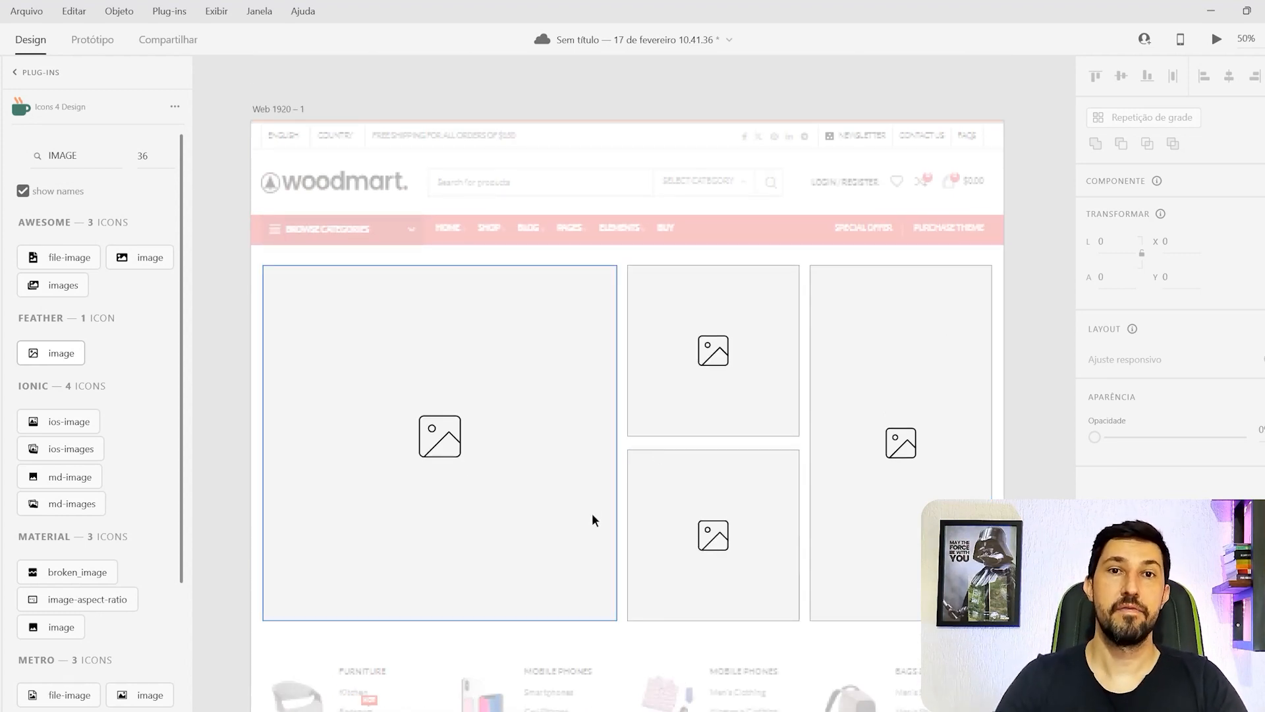
Step: Import the Sua Casa Rustica logo, scale it to about 312 by 106 and place it over the Woodmart logo
{"action": "scroll", "coordinate": [709, 461], "scroll_direction": "down", "scroll_amount": 1}
{"action": "scroll", "coordinate": [738, 448], "scroll_direction": "down", "scroll_amount": 2}
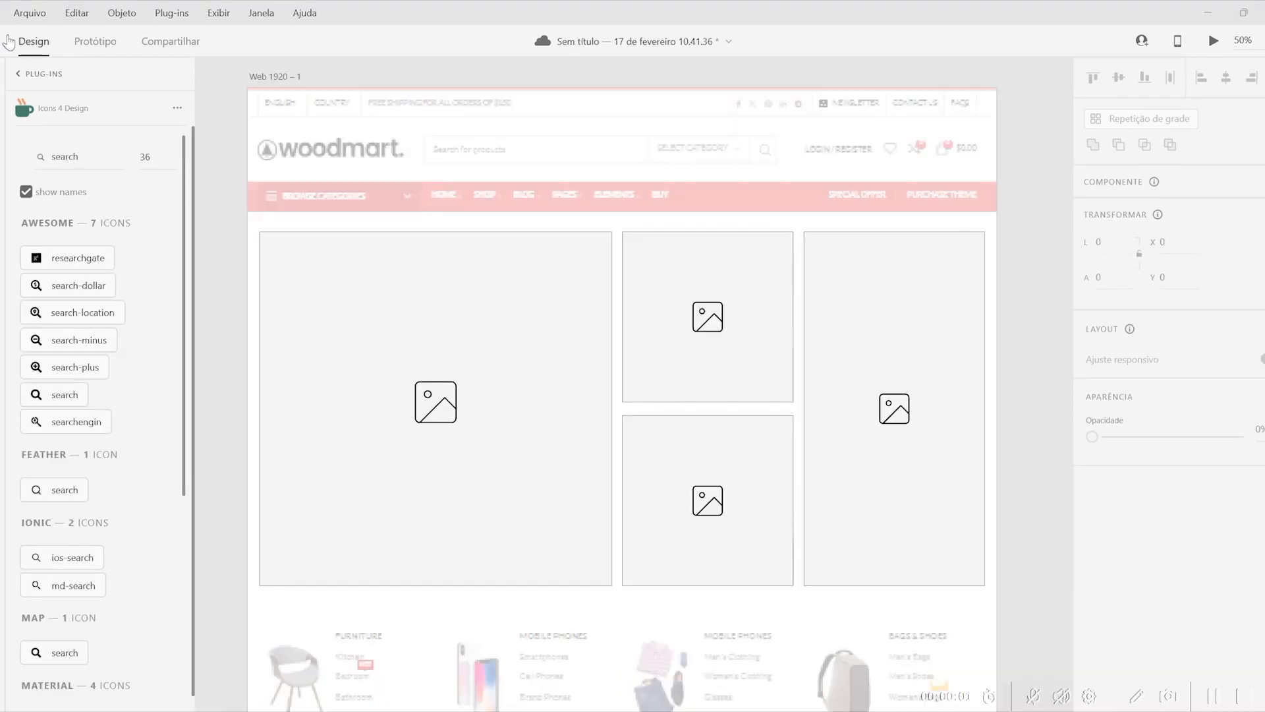
{"action": "key", "text": "ctrl+shift+i"}
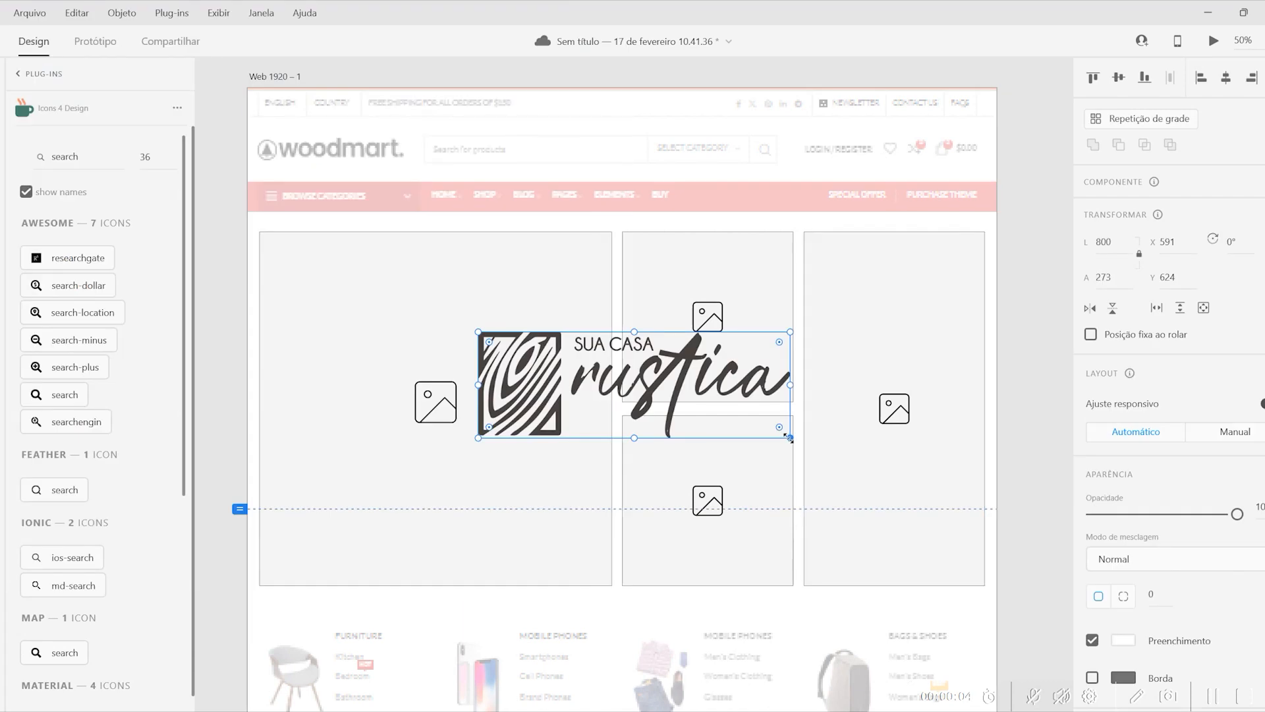
{"action": "left_click_drag", "start_coordinate": [790, 437], "coordinate": [600, 373]}
{"action": "left_click_drag", "start_coordinate": [539, 353], "coordinate": [338, 150]}
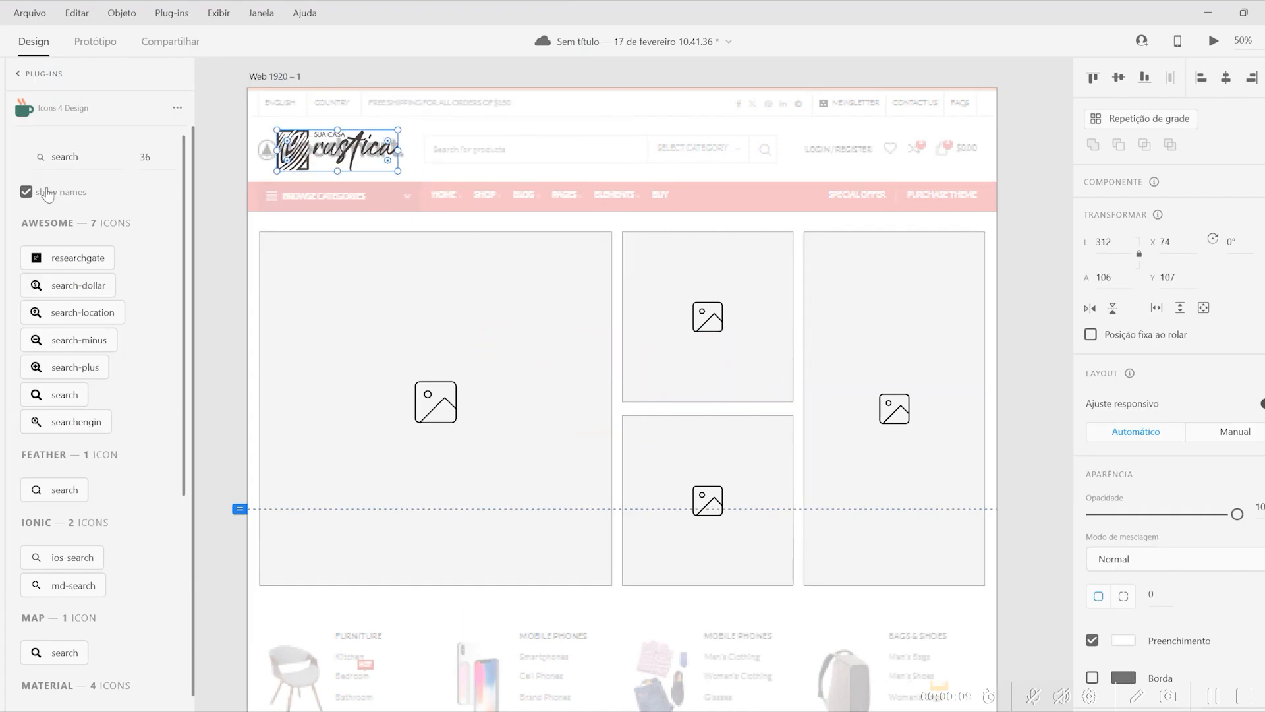
Step: Draw a 1920 by 85 rectangle over the red navigation bar and outline the search box with separate category and button cells
{"action": "left_click_drag", "start_coordinate": [247, 182], "coordinate": [996, 213]}
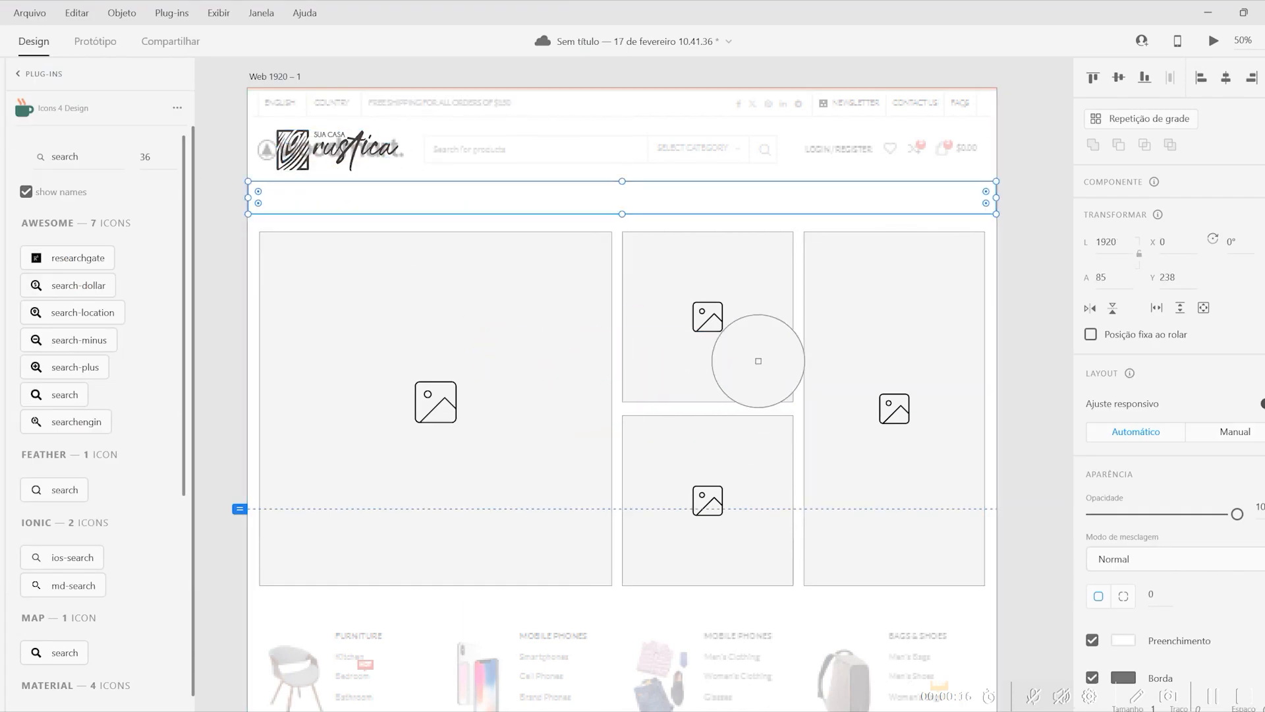
{"action": "mouse_move", "coordinate": [425, 135]}
{"action": "left_mouse_down"}
{"action": "mouse_move", "coordinate": [621, 162]}
{"action": "mouse_move", "coordinate": [749, 153]}
{"action": "left_mouse_up"}
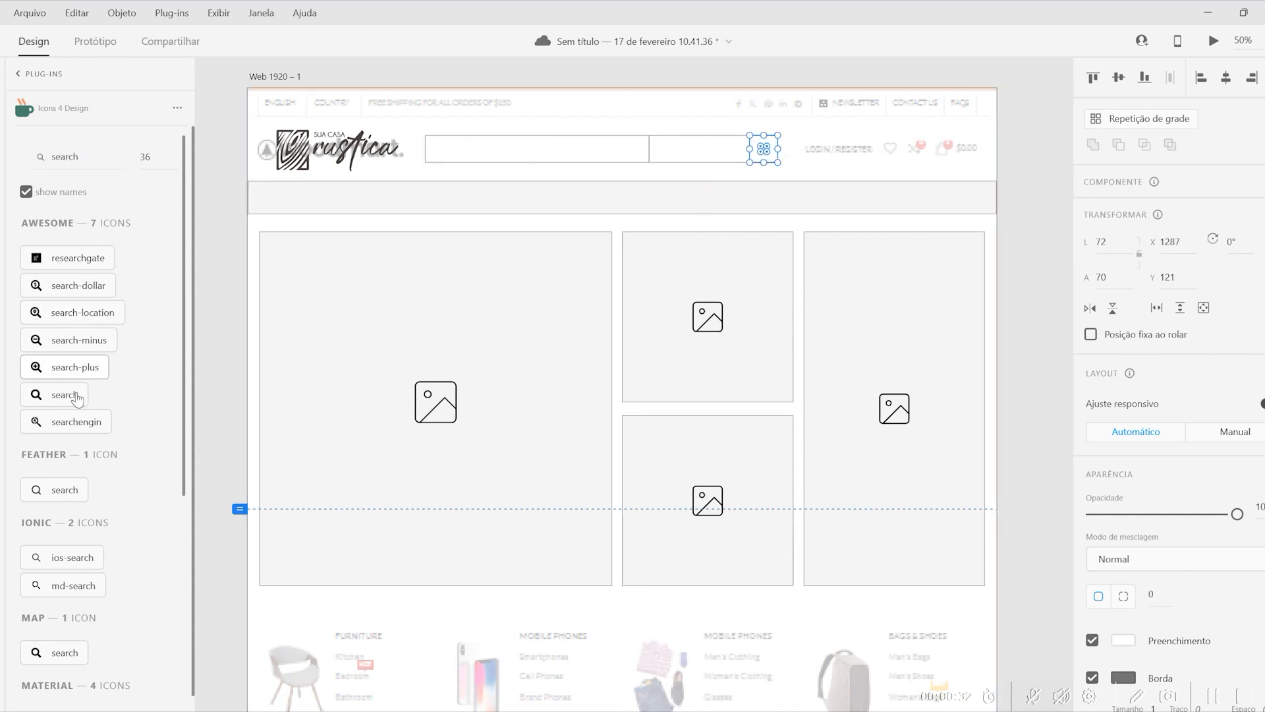
Step: Place the Feather search icon in the search box's button cell and add the placeholder text "O que você está buscando?" in the search field
{"action": "left_click_drag", "start_coordinate": [77, 398], "coordinate": [787, 148]}
{"action": "key", "text": "t"}
{"action": "left_click", "coordinate": [435, 149]}
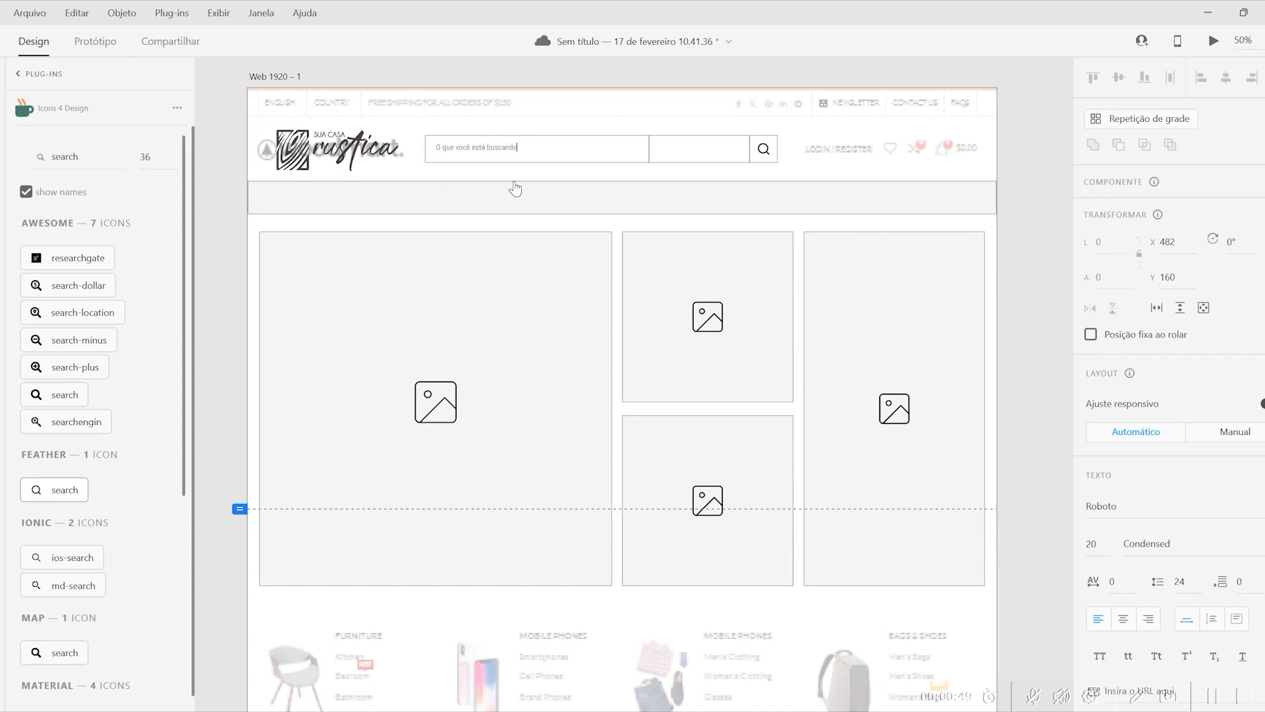
{"action": "key", "text": "Down"}
{"action": "key", "text": "Down"}
{"action": "key", "text": "Down"}
{"action": "key", "text": "Down"}
{"action": "scroll", "coordinate": [1158, 207], "scroll_direction": "down", "scroll_amount": 4}
{"action": "left_click", "coordinate": [1260, 212]}
{"action": "key", "text": "Escape"}
{"action": "left_click", "coordinate": [1260, 249]}
{"action": "left_click", "coordinate": [603, 221]}
Step: Copy the search placeholder text into the category cell and change it to "Iluminação"
{"action": "left_click", "coordinate": [509, 149]}
{"action": "left_click_drag", "start_coordinate": [508, 149], "coordinate": [727, 152], "text": "alt"}
{"action": "double_click", "coordinate": [726, 153]}
Step: Insert the Awesome chevron-down icon and place it beside the Iluminação text in the category cell
{"action": "left_click", "coordinate": [94, 150]}
{"action": "type", "text": "chevron"}
{"action": "left_click", "coordinate": [85, 367]}
{"action": "left_click_drag", "start_coordinate": [257, 94], "coordinate": [742, 144]}
{"action": "scroll", "coordinate": [742, 149], "scroll_direction": "up", "scroll_amount": 3}
{"action": "left_click_drag", "start_coordinate": [657, 267], "coordinate": [643, 261], "text": "shift"}
Step: Copy the Iluminação text over the Login / Register link and change it to "Entrar | Cadastrar"
{"action": "left_click", "coordinate": [517, 265]}
{"action": "left_click_drag", "start_coordinate": [517, 266], "coordinate": [859, 267], "text": "alt"}
{"action": "double_click", "coordinate": [851, 265]}
{"action": "type", "text": "Entrar | Cadastrar"}
{"action": "key", "text": "Escape"}
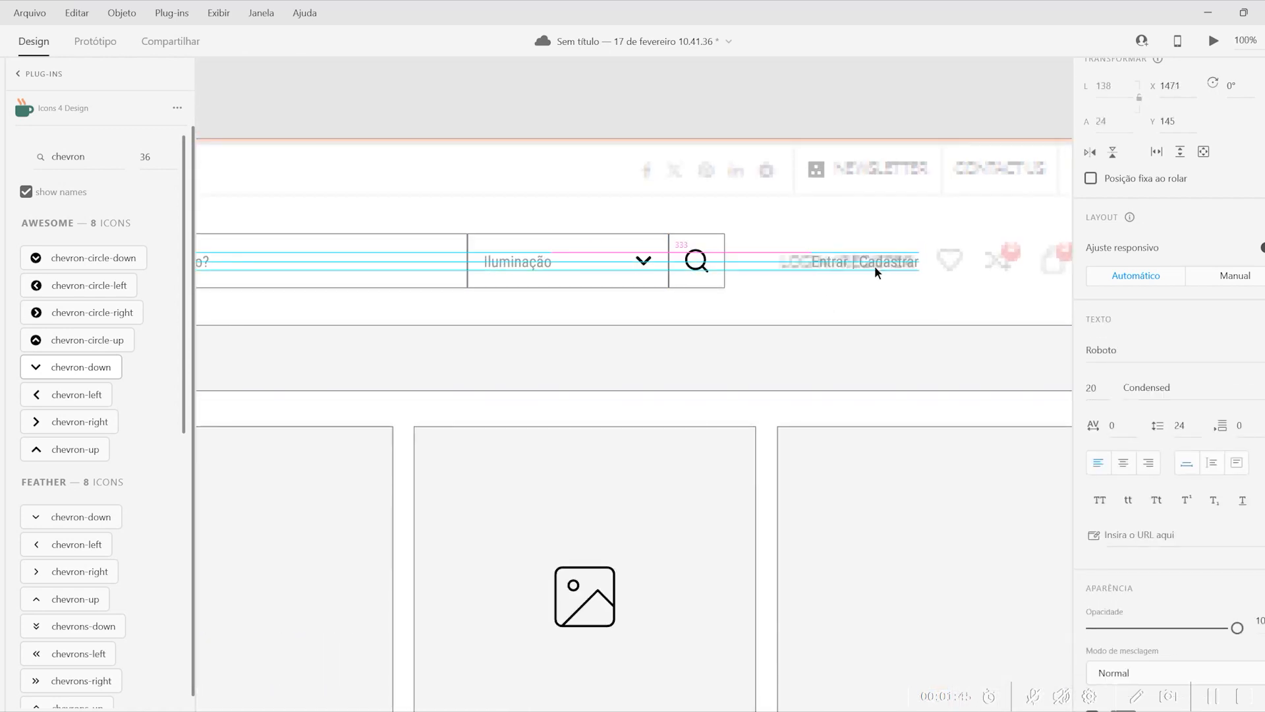
{"action": "left_click", "coordinate": [893, 313]}
Step: Insert the Feather heart icon and place it over the header's wishlist icon
{"action": "left_click_drag", "start_coordinate": [893, 313], "coordinate": [602, 318]}
{"action": "double_click", "coordinate": [55, 160]}
{"action": "type", "text": "heart"}
{"action": "left_click", "coordinate": [59, 440]}
{"action": "left_click_drag", "start_coordinate": [641, 386], "coordinate": [885, 94]}
{"action": "left_click_drag", "start_coordinate": [893, 120], "coordinate": [673, 346]}
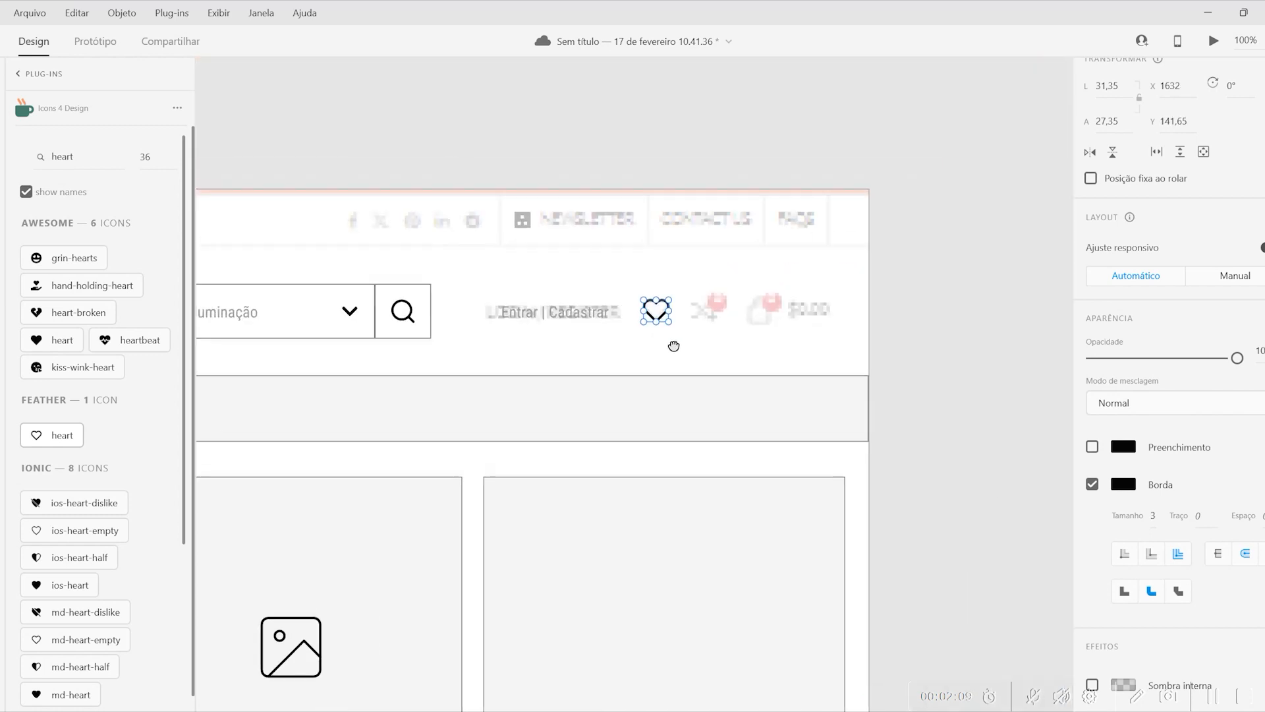
Step: Find a compare icon and place it over the header's faded compare icon
{"action": "type", "text": "compare"}
{"action": "key", "text": "Return"}
{"action": "left_click", "coordinate": [74, 258]}
{"action": "left_click_drag", "start_coordinate": [636, 385], "coordinate": [705, 310]}
Step: Insert the Feather shopping-bag icon and place it over the header's faded cart icon
{"action": "double_click", "coordinate": [100, 160]}
{"action": "type", "text": "bag"}
{"action": "key", "text": "Return"}
{"action": "left_click", "coordinate": [71, 326]}
Step: Distribute the header's heart, compare and shopping-bag icons evenly in the horizontal direction
{"action": "left_click", "coordinate": [656, 310]}
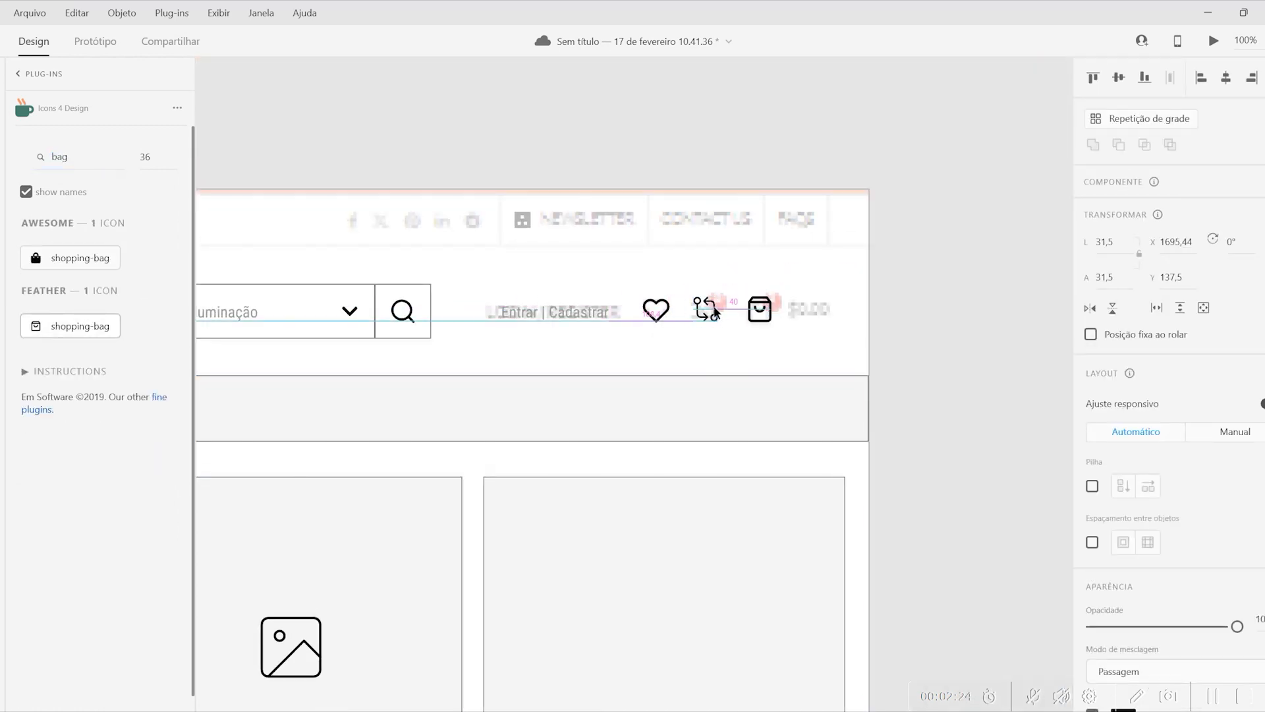
{"action": "left_click", "coordinate": [657, 311]}
{"action": "left_click", "coordinate": [715, 312], "text": "shift"}
{"action": "left_click", "coordinate": [760, 311], "text": "shift"}
{"action": "left_click", "coordinate": [1170, 78]}
{"action": "left_click", "coordinate": [817, 331]}
Step: Draw a 27 by 27 circle above the heart icon with a black #000000 fill and no border
{"action": "key", "text": "e"}
{"action": "left_click_drag", "start_coordinate": [653, 263], "coordinate": [673, 283]}
{"action": "left_click", "coordinate": [1126, 602]}
{"action": "left_click_drag", "start_coordinate": [982, 566], "coordinate": [891, 626]}
{"action": "left_click", "coordinate": [1092, 640]}
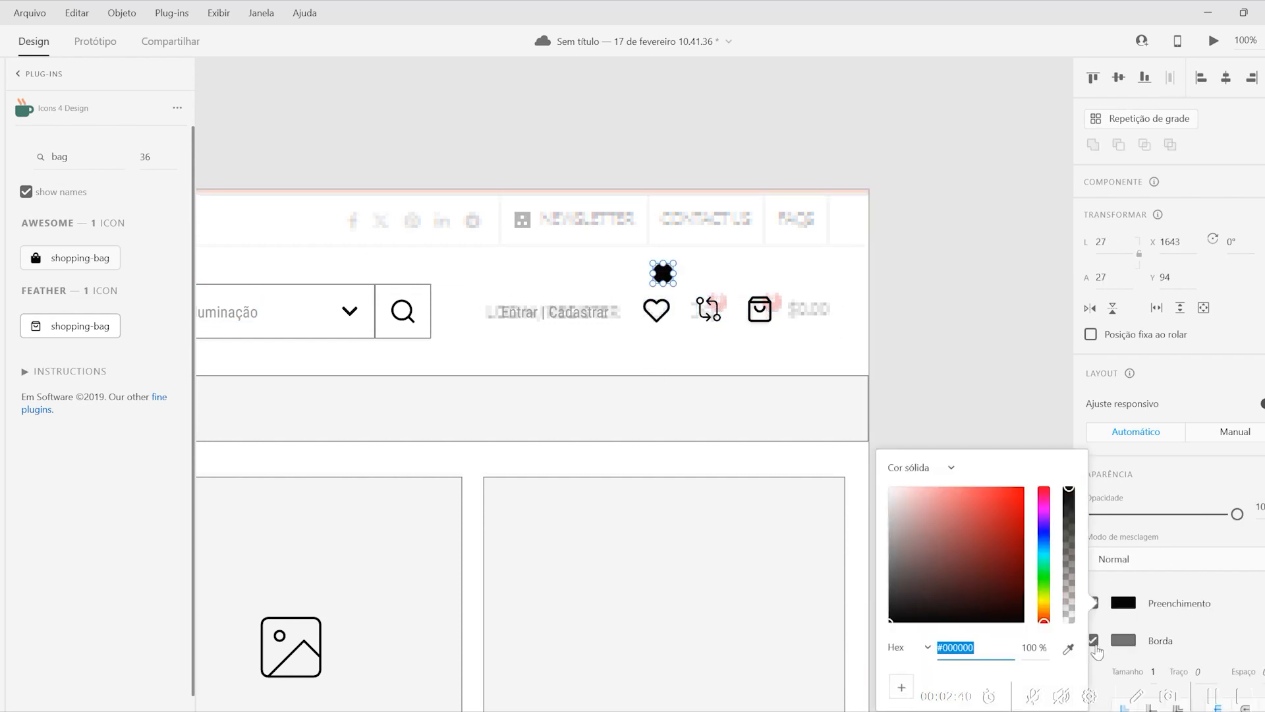
{"action": "left_click", "coordinate": [713, 329]}
Step: Move the black circle onto the compare icon's upper corner and label it with the number 3
{"action": "left_click_drag", "start_coordinate": [663, 274], "coordinate": [719, 297]}
{"action": "left_click", "coordinate": [579, 317]}
{"action": "left_click_drag", "start_coordinate": [579, 317], "coordinate": [579, 278]}
{"action": "double_click", "coordinate": [579, 279]}
{"action": "type", "text": "3"}
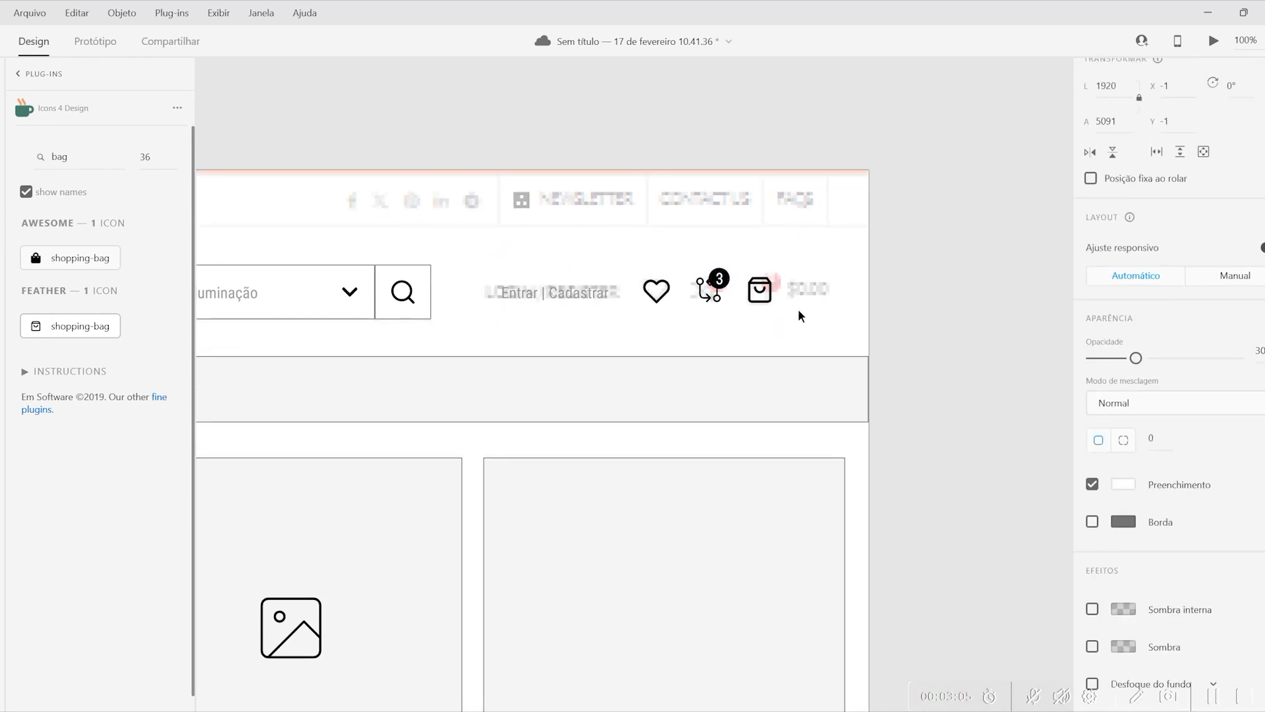
Step: Copy the numbered badge from the compare icon onto the shopping-bag icon
{"action": "left_click", "coordinate": [721, 280]}
{"action": "left_click", "coordinate": [725, 281], "text": "shift"}
{"action": "left_click_drag", "start_coordinate": [763, 290], "coordinate": [819, 301]}
{"action": "left_click", "coordinate": [813, 302]}
{"action": "left_click", "coordinate": [720, 320]}
Step: Draw a full-width rectangle over the header's top bar and give it the grey fill sampled from a banner
{"action": "key", "text": "ctrl+minus"}
{"action": "left_click_drag", "start_coordinate": [666, 358], "coordinate": [920, 262]}
{"action": "left_click", "coordinate": [1, 123]}
{"action": "left_click_drag", "start_coordinate": [255, 180], "coordinate": [1004, 208]}
{"action": "scroll", "coordinate": [1173, 435], "scroll_direction": "down", "scroll_amount": 2}
{"action": "key", "text": "i"}
{"action": "left_click", "coordinate": [911, 382]}
Step: Make a component from the category image icon, the ILUMINAÇÃO heading and the Arandelas, Lustres, Abajures and Spots texts
{"action": "left_click", "coordinate": [480, 99]}
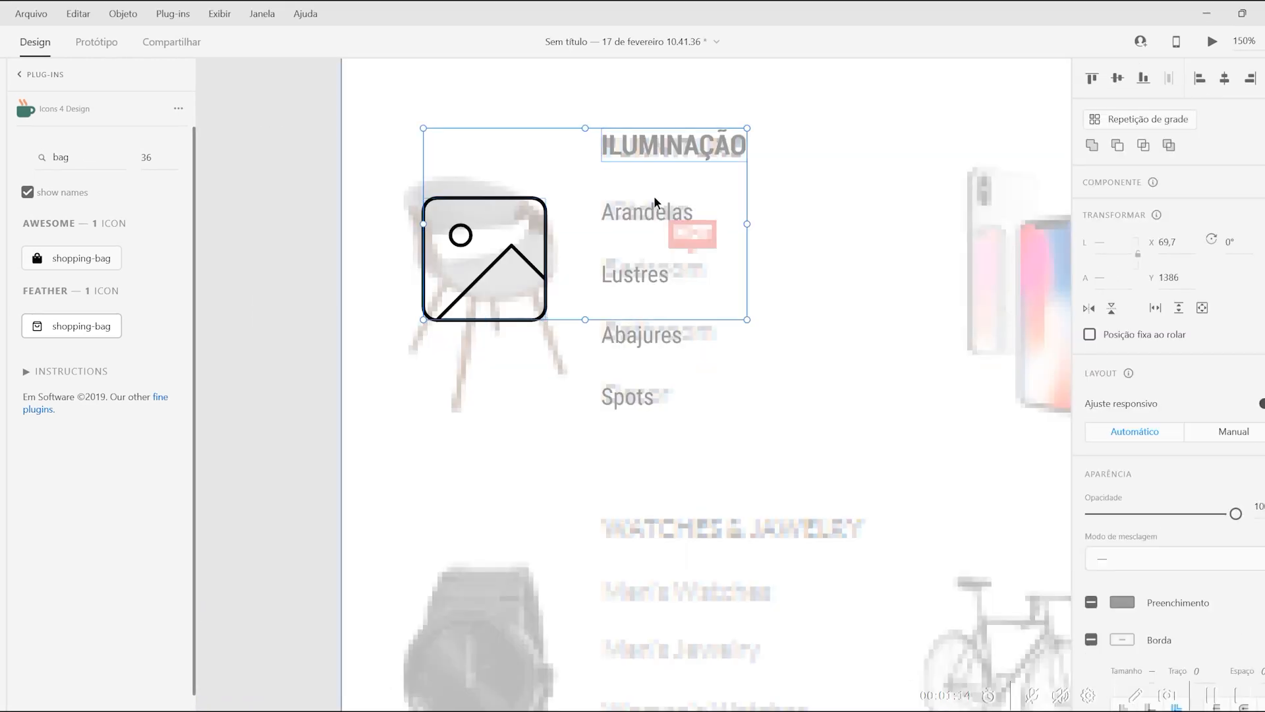
{"action": "left_click", "coordinate": [632, 393], "text": "shift"}
{"action": "right_click", "coordinate": [633, 392]}
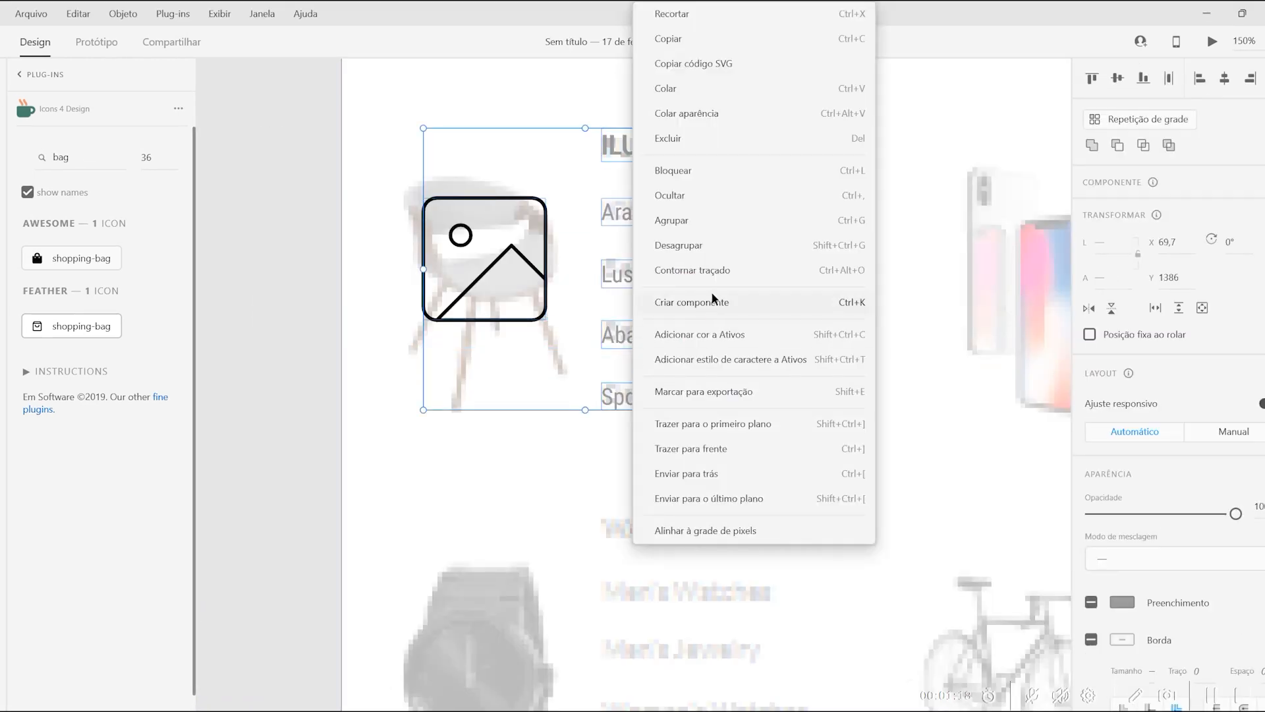
{"action": "left_click", "coordinate": [711, 291]}
Step: Copy the category component across to form a row of four, and duplicate that row over the second category row
{"action": "scroll", "coordinate": [710, 345], "scroll_direction": "down", "scroll_amount": 2}
{"action": "left_click_drag", "start_coordinate": [413, 289], "coordinate": [955, 283]}
{"action": "left_click", "coordinate": [417, 281], "text": "shift"}
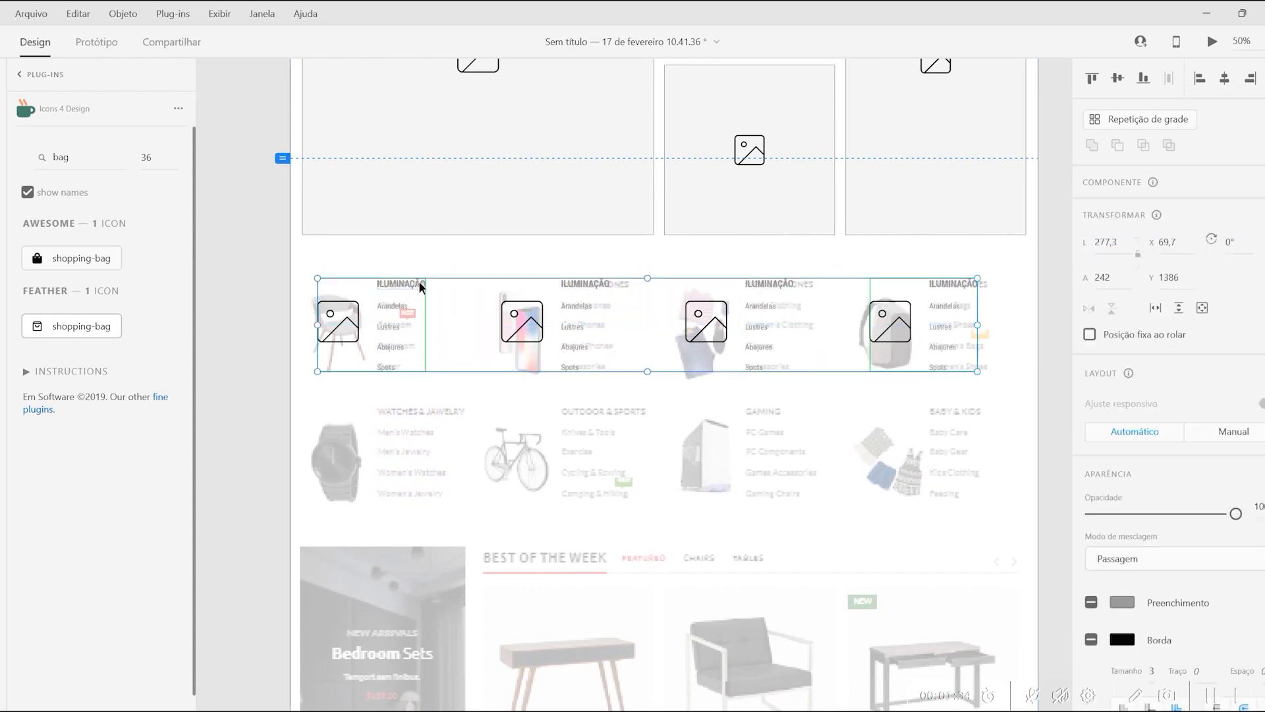
{"action": "left_click_drag", "start_coordinate": [766, 283], "coordinate": [745, 413]}
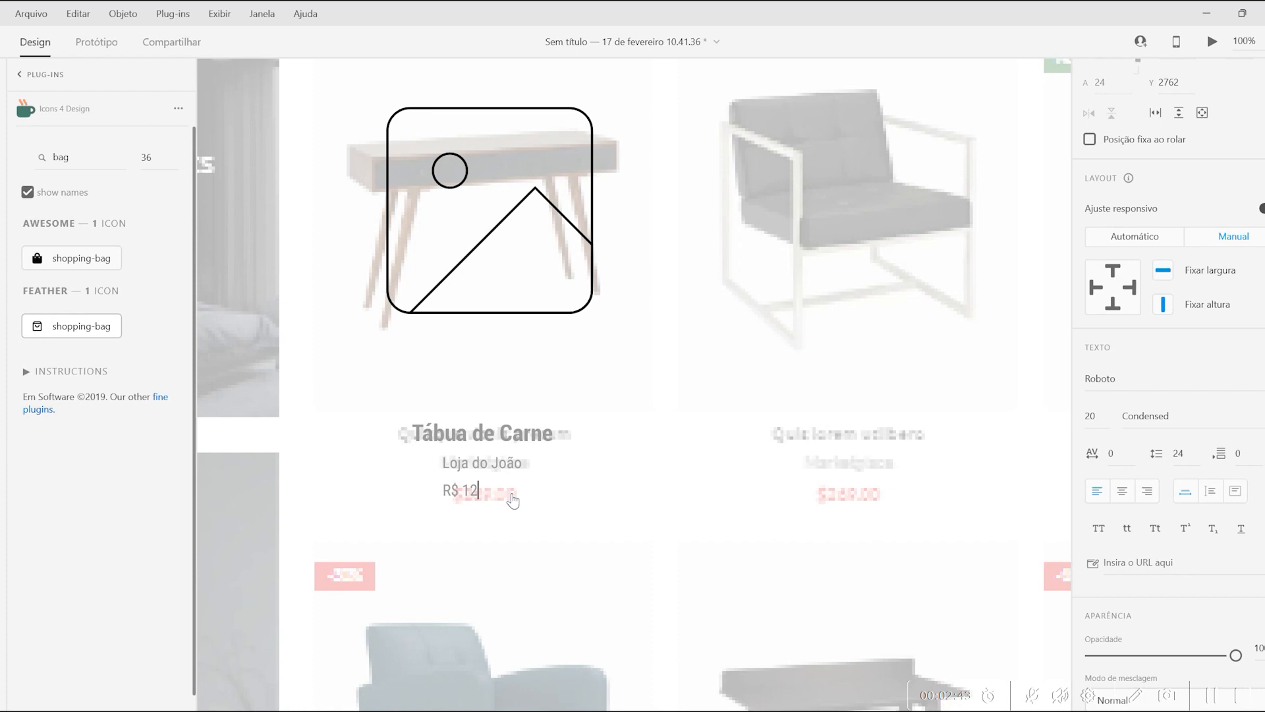
Step: Finish the first product's price as R$ 129,90 and make the text bold
{"action": "left_click", "coordinate": [1251, 416]}
{"action": "left_click", "coordinate": [1179, 469]}
{"action": "left_click", "coordinate": [761, 583]}
{"action": "key", "text": "ctrl+minus"}
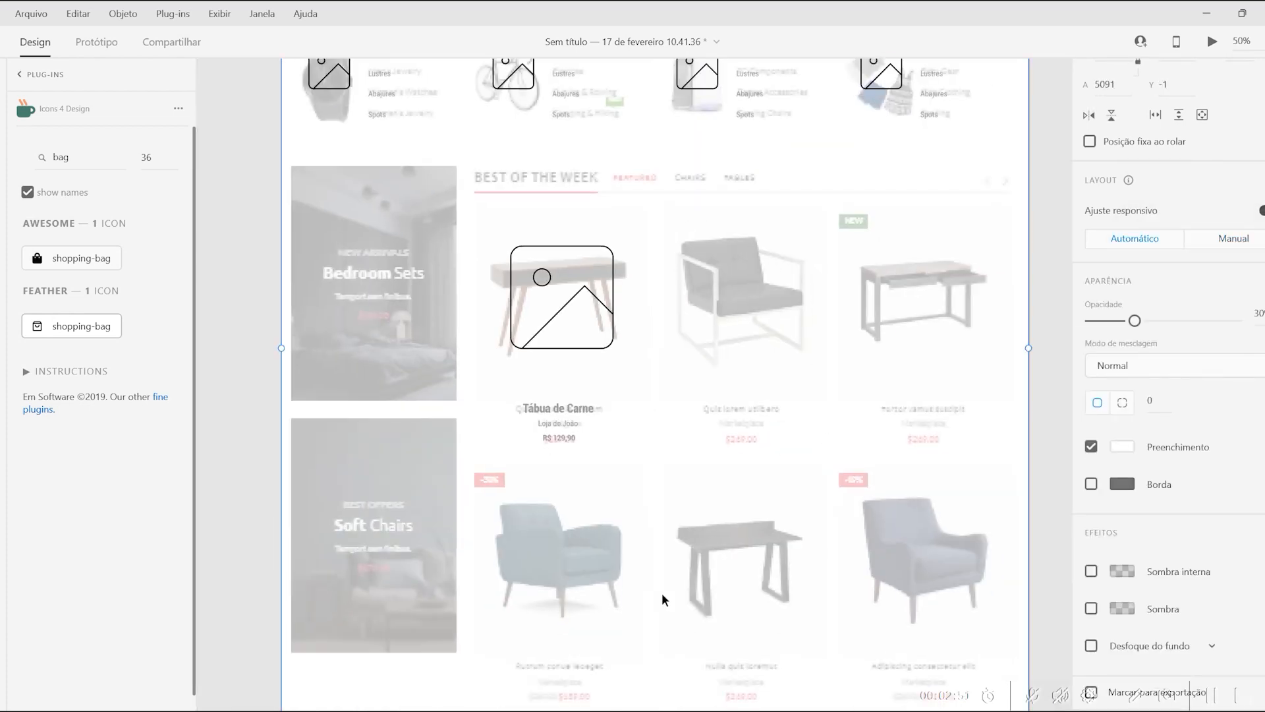
Step: Make a component from the first product's image icon, the Tábua de Carne name, the store name and the price
{"action": "left_click", "coordinate": [612, 317]}
{"action": "left_click", "coordinate": [565, 406], "text": "shift"}
{"action": "left_click", "coordinate": [558, 423], "text": "shift"}
{"action": "left_click", "coordinate": [552, 436], "text": "shift"}
{"action": "right_click", "coordinate": [580, 296]}
{"action": "left_click", "coordinate": [645, 302]}
Step: Copy the product component over the other two products in its row, and duplicate the row of three over the second row
{"action": "left_click_drag", "start_coordinate": [595, 301], "coordinate": [967, 291]}
{"action": "left_click", "coordinate": [751, 297], "text": "shift"}
{"action": "left_click", "coordinate": [592, 299], "text": "shift"}
{"action": "left_click_drag", "start_coordinate": [605, 313], "coordinate": [604, 573]}
{"action": "left_click", "coordinate": [469, 464]}
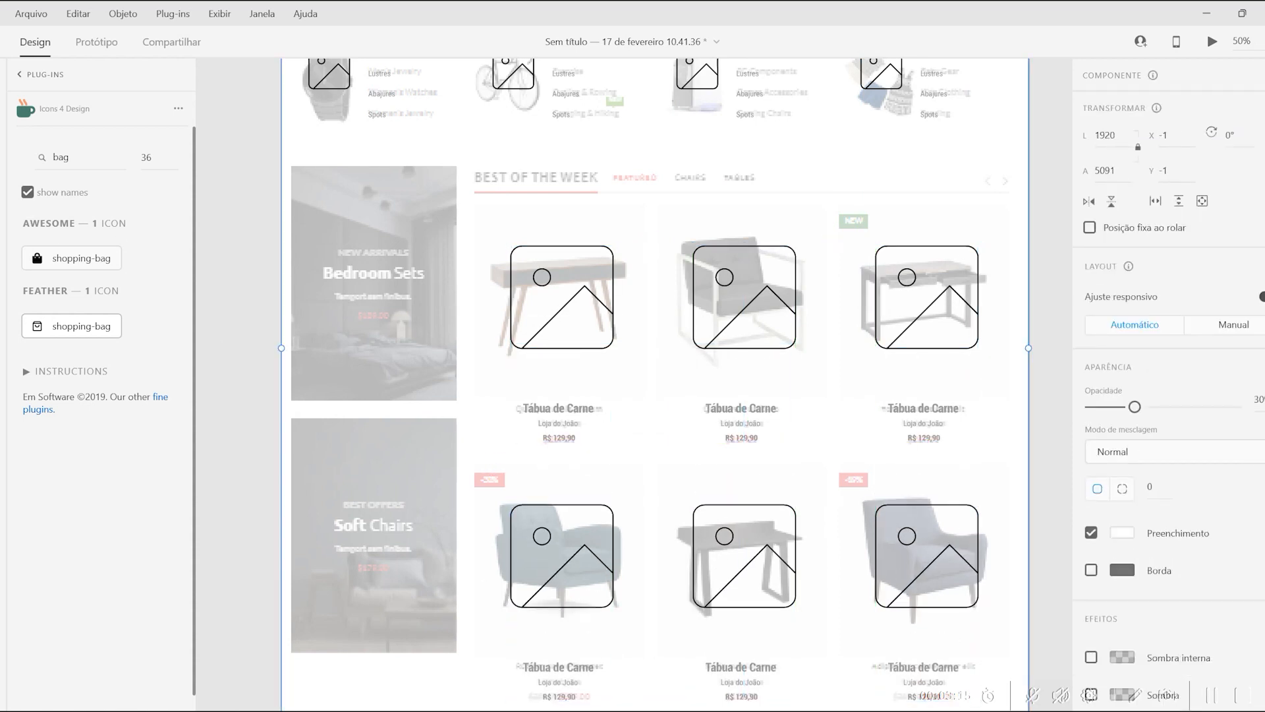
Step: Draw a 424 by 605 rectangle over the Bedroom Sets banner and give it the sampled grey fill
{"action": "key", "text": "r"}
{"action": "scroll", "coordinate": [294, 325], "scroll_direction": "up", "scroll_amount": 2}
{"action": "left_click_drag", "start_coordinate": [292, 322], "coordinate": [457, 557]}
{"action": "scroll", "coordinate": [462, 561], "scroll_direction": "down", "scroll_amount": 3}
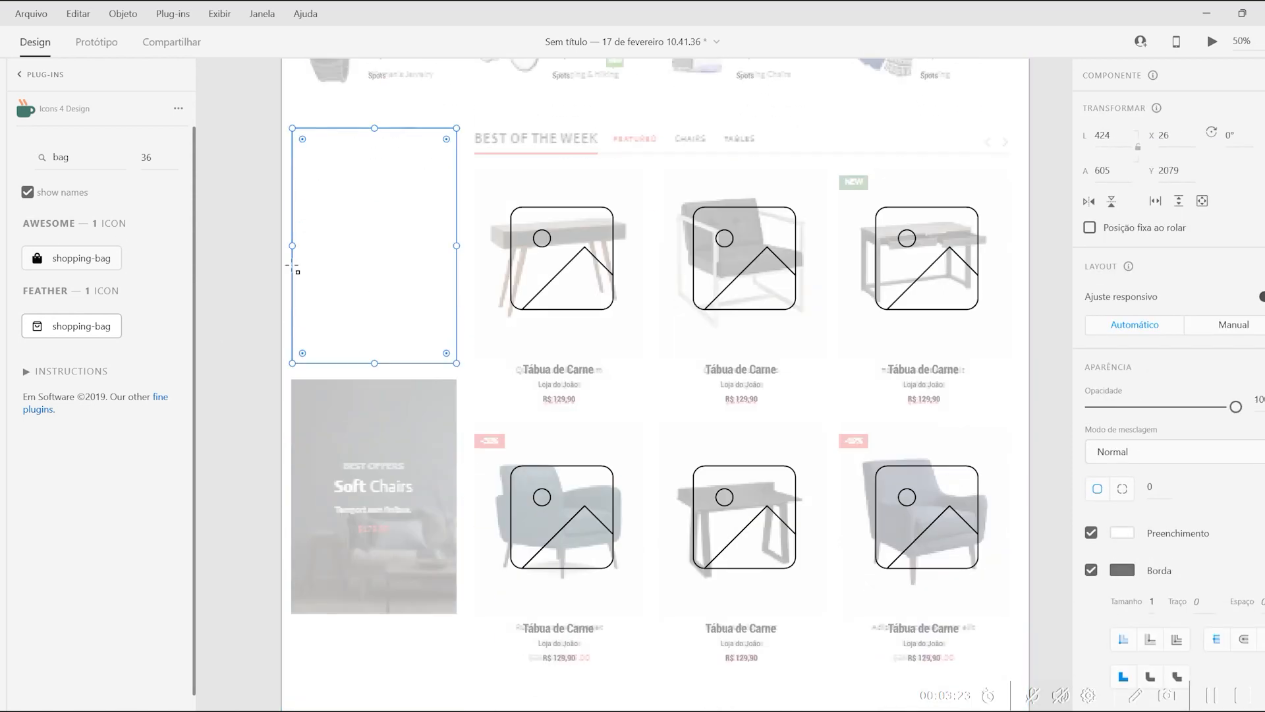
{"action": "scroll", "coordinate": [462, 560], "scroll_direction": "up", "scroll_amount": 5}
{"action": "key", "text": "i"}
{"action": "left_click", "coordinate": [729, 113]}
Step: Copy the image icon from an upper banner and paste it into the new Bedroom Sets rectangle
{"action": "left_click", "coordinate": [741, 84]}
{"action": "key", "text": "ctrl+c"}
{"action": "scroll", "coordinate": [517, 327], "scroll_direction": "down", "scroll_amount": 4}
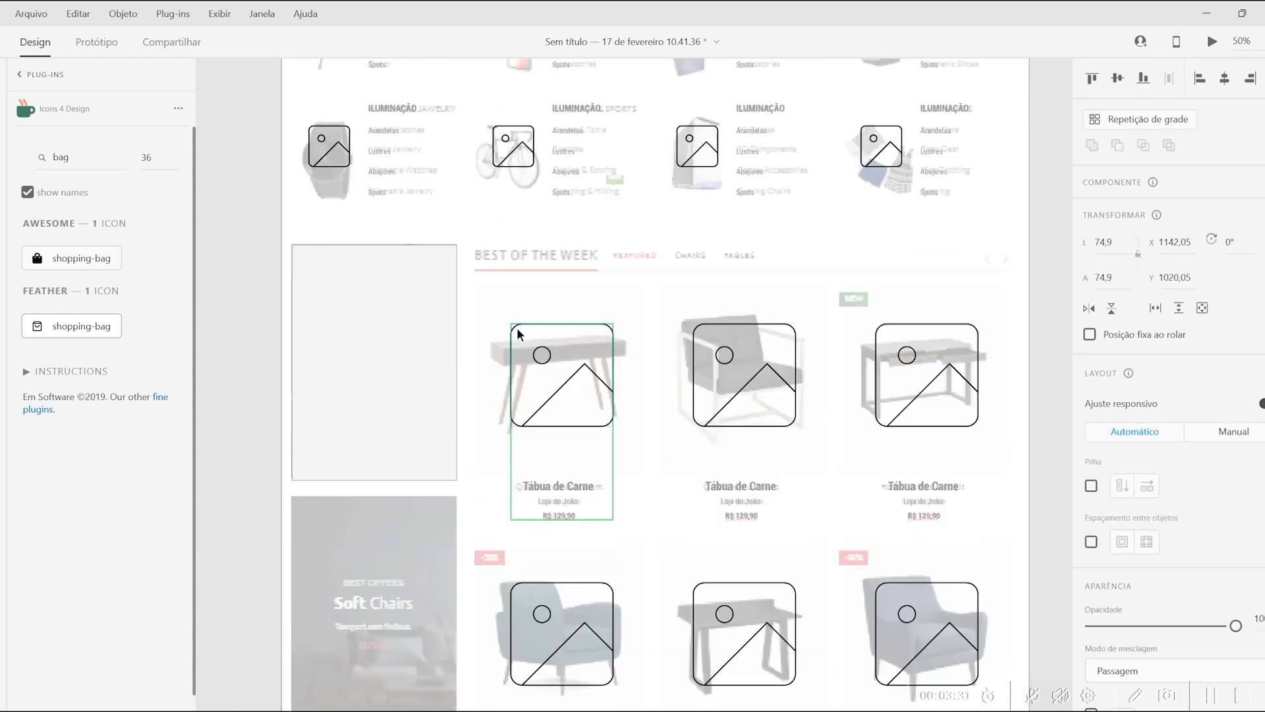
{"action": "key", "text": "ctrl+v"}
Step: Duplicate the banner and its icon over the Soft Chairs banner, and copy both banners over the iPhone X and Pixel 2XL banners
{"action": "left_click", "coordinate": [396, 318], "text": "shift"}
{"action": "left_click_drag", "start_coordinate": [386, 304], "coordinate": [415, 491]}
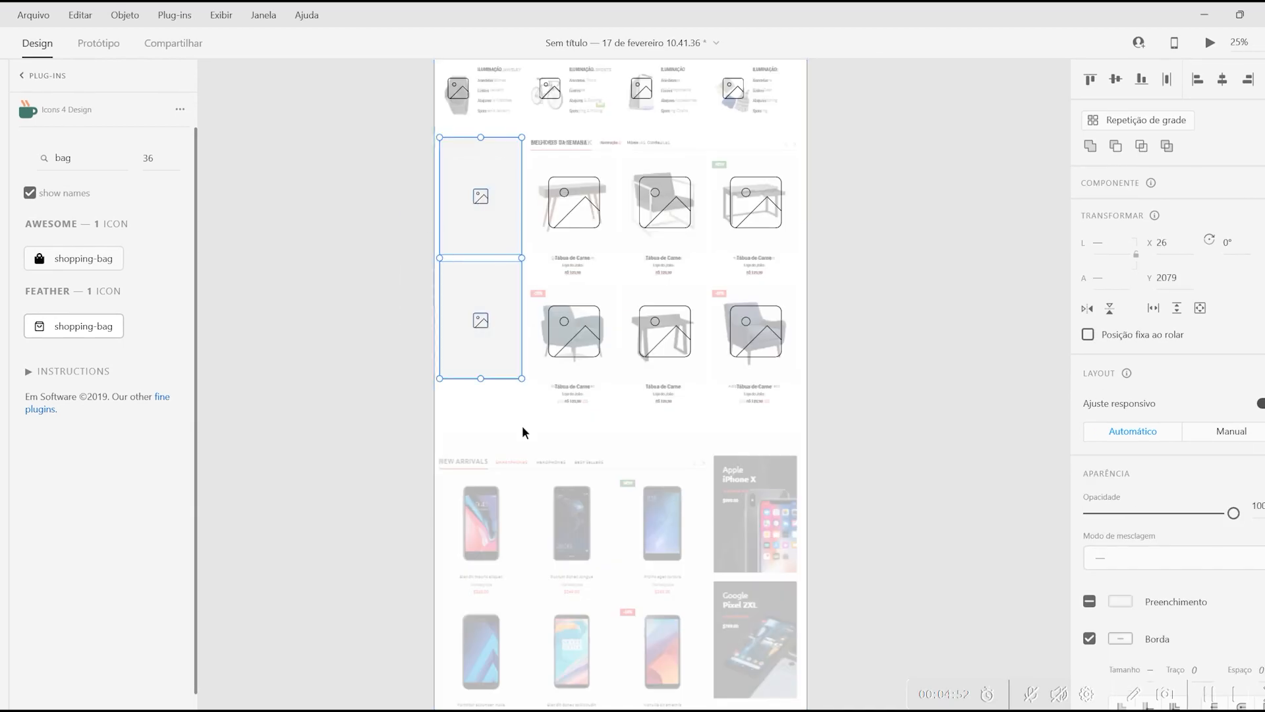
{"action": "left_click_drag", "start_coordinate": [501, 237], "coordinate": [776, 555]}
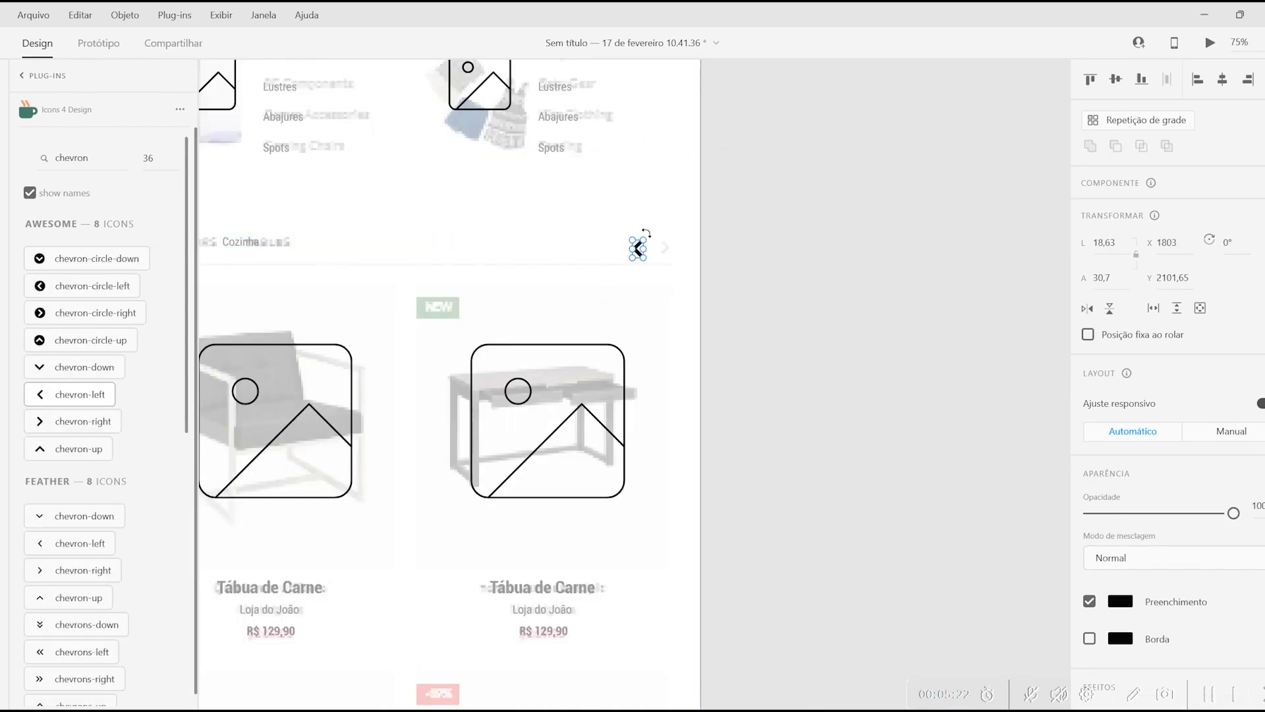
Step: Place a right-facing chevron over the next arrow at the end of the best-of-the-week heading
{"action": "key", "text": "shift+Right"}
{"action": "key", "text": "shift+Right"}
{"action": "key", "text": "shift+Right"}
{"action": "key", "text": "shift+Right"}
{"action": "key", "text": "shift+Right"}
{"action": "key", "text": "shift+Right"}
{"action": "key", "text": "Escape"}
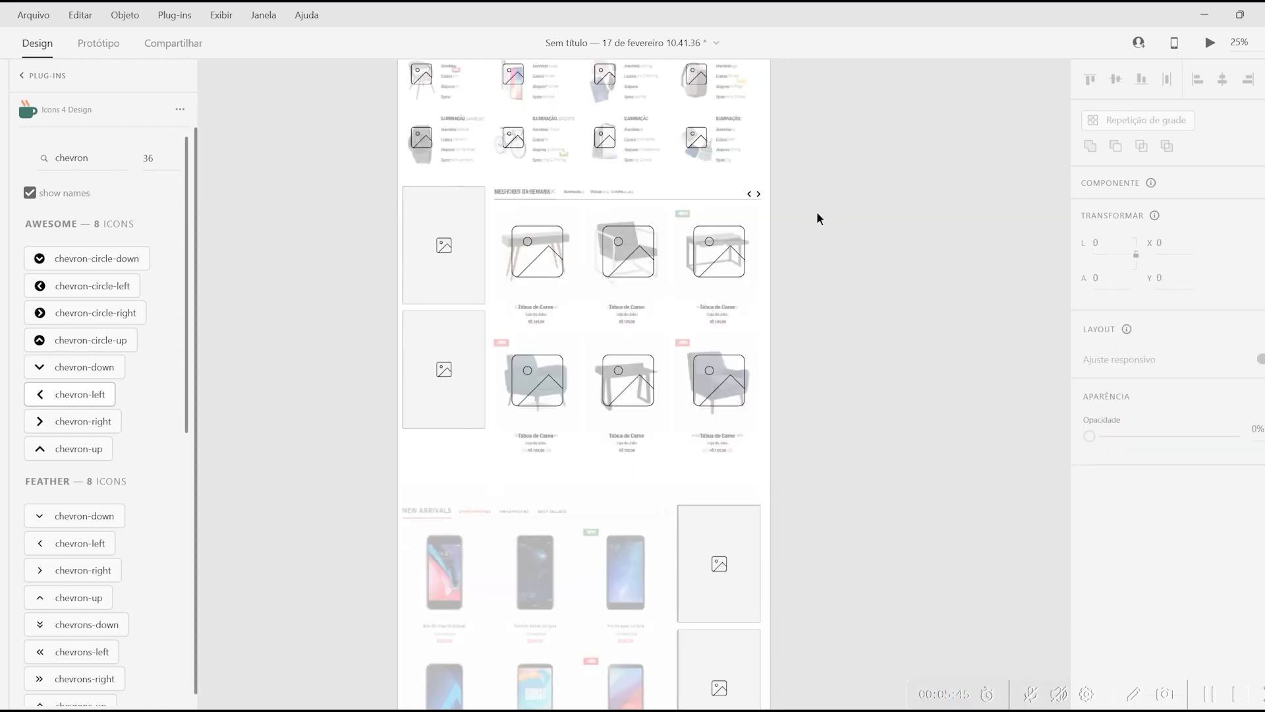
Step: Select the best-of-the-week heading, chevrons and product grid and copy them over the New Arrivals section
{"action": "left_click_drag", "start_coordinate": [819, 217], "coordinate": [501, 389]}
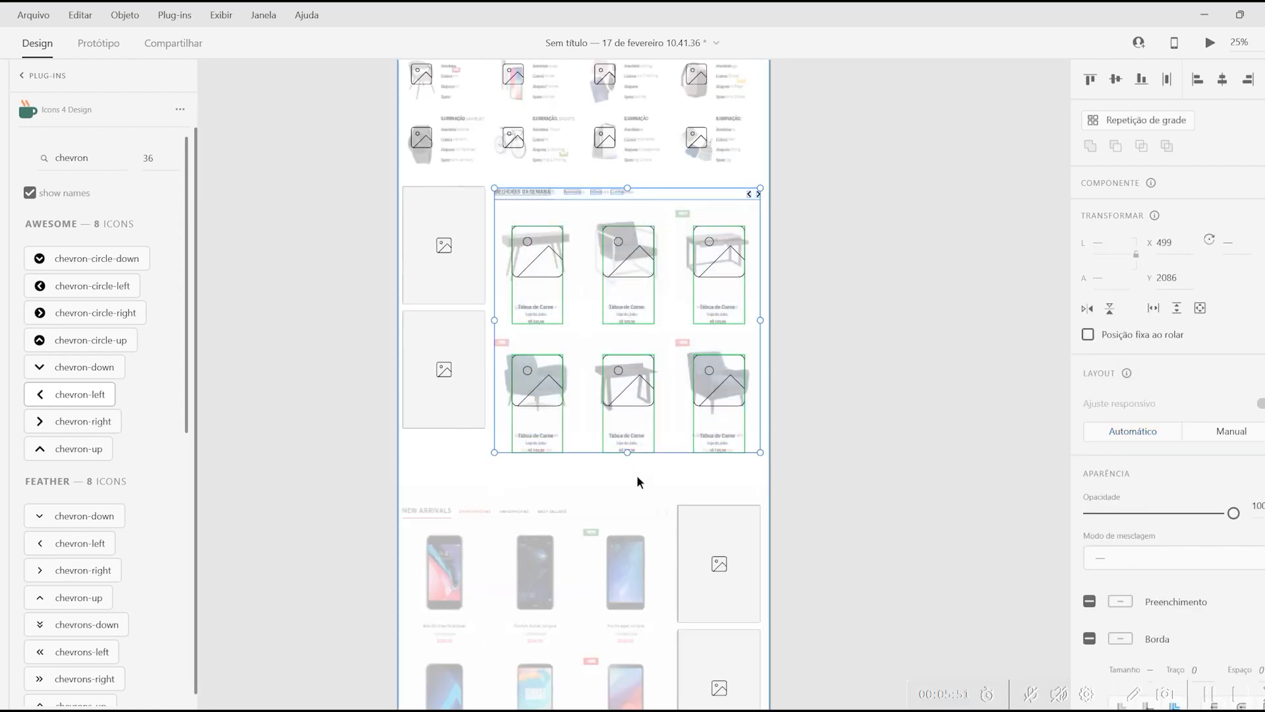
{"action": "scroll", "coordinate": [637, 475], "scroll_direction": "down", "scroll_amount": 3}
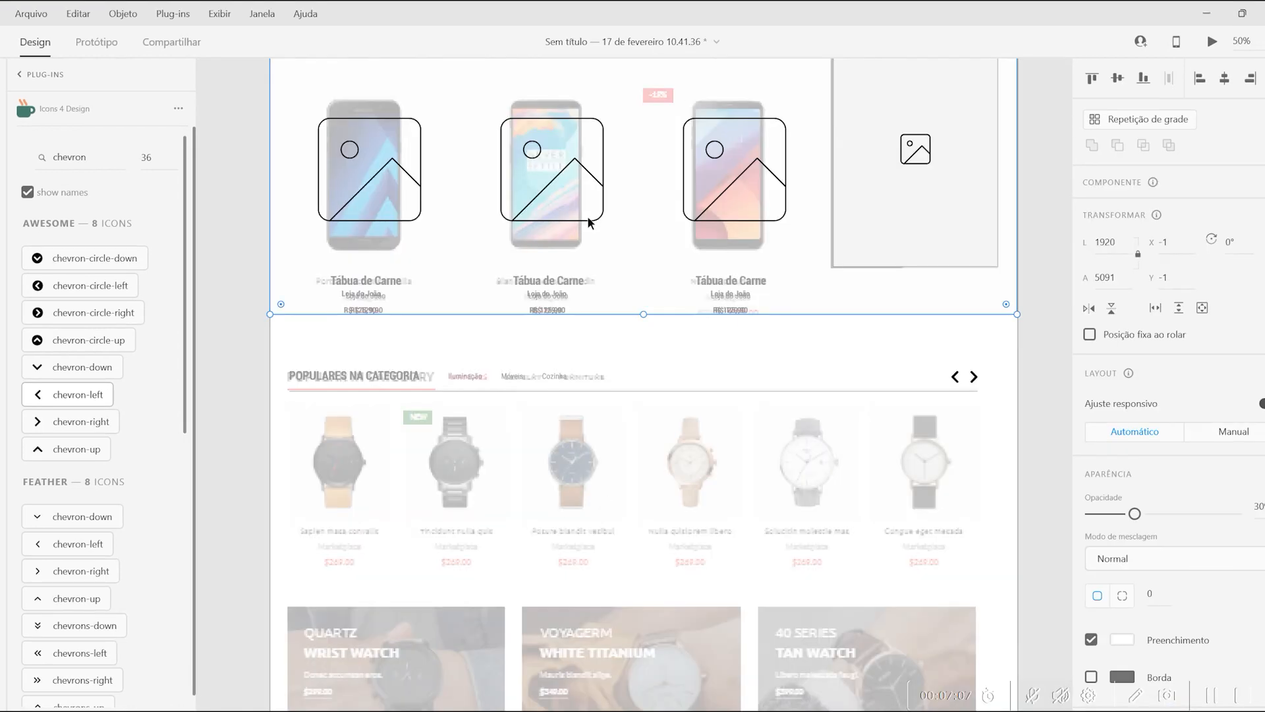
Step: Copy a product card onto the first watch under POPULARES NA CATEGORIA and ungroup it
{"action": "left_click", "coordinate": [602, 170]}
{"action": "left_click_drag", "start_coordinate": [601, 170], "coordinate": [391, 419]}
{"action": "right_click", "coordinate": [392, 419]}
{"action": "left_click", "coordinate": [518, 330]}
{"action": "left_click", "coordinate": [392, 435]}
Step: Make a component from the first watch's image icon, product name, store name and price
{"action": "left_click_drag", "start_coordinate": [393, 369], "coordinate": [953, 469]}
{"action": "left_click", "coordinate": [344, 531], "text": "shift"}
{"action": "left_click", "coordinate": [343, 547], "text": "shift"}
{"action": "left_click", "coordinate": [342, 560], "text": "shift"}
{"action": "right_click", "coordinate": [342, 560]}
{"action": "left_click", "coordinate": [404, 316]}
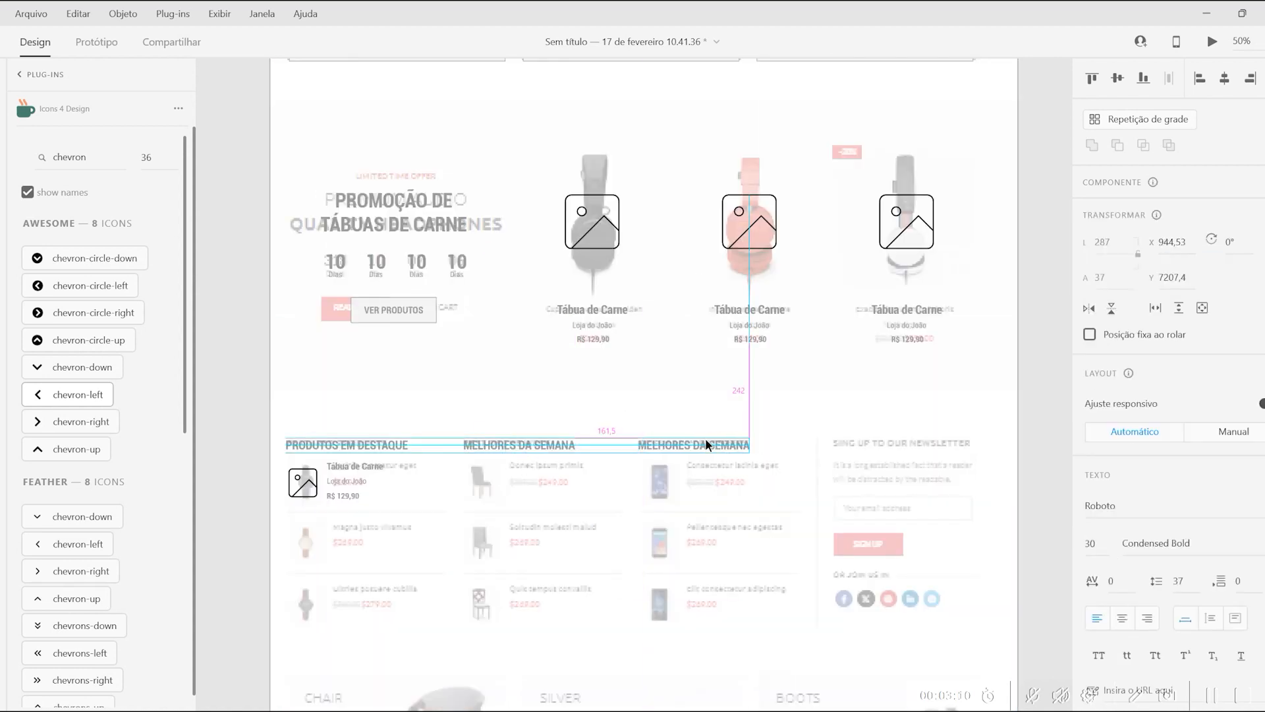
Step: Change the third product list's heading to "POPULARES NA CATEGORIA"
{"action": "double_click", "coordinate": [706, 444]}
{"action": "type", "text": "POPULARES N"}
{"action": "scroll", "coordinate": [753, 466], "scroll_direction": "down", "scroll_amount": 3}
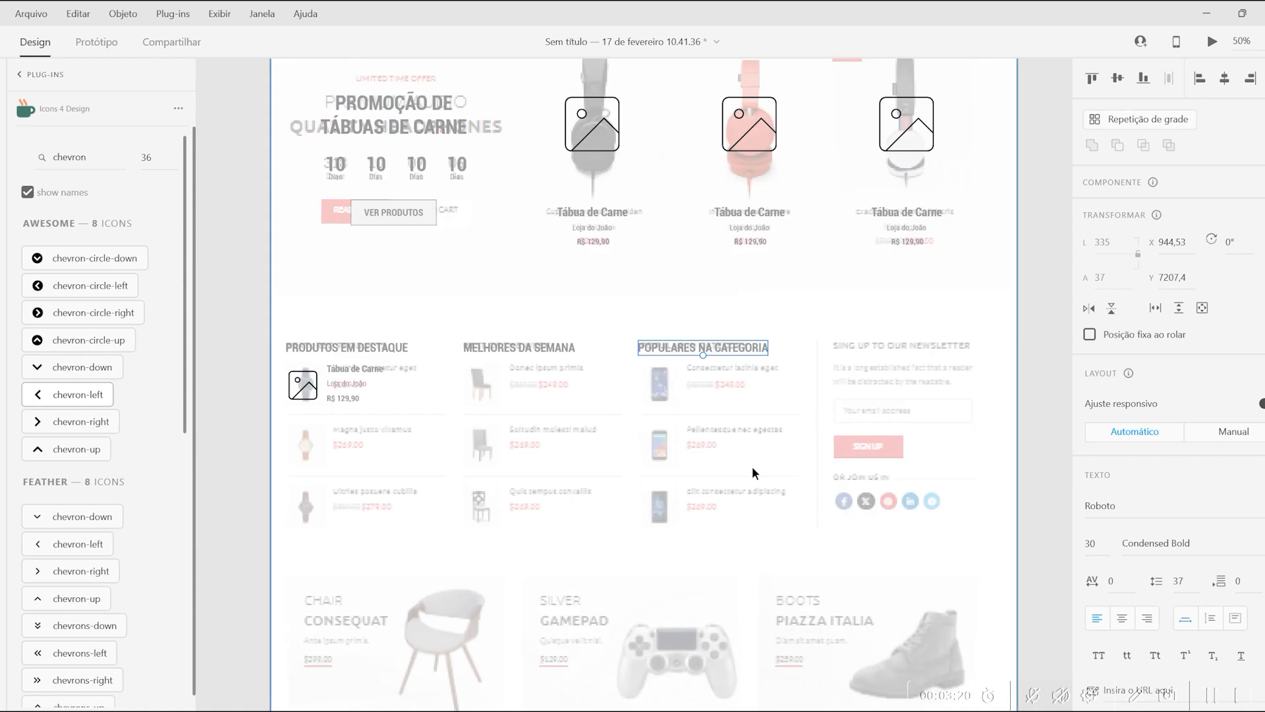
Step: Turn the small product item under PRODUTOS EM DESTAQUE into a repeat grid extended down the list and across the columns
{"action": "left_click", "coordinate": [315, 361]}
{"action": "key", "text": "ctrl+r"}
{"action": "left_click_drag", "start_coordinate": [351, 385], "coordinate": [354, 506]}
{"action": "left_click_drag", "start_coordinate": [383, 350], "coordinate": [709, 345]}
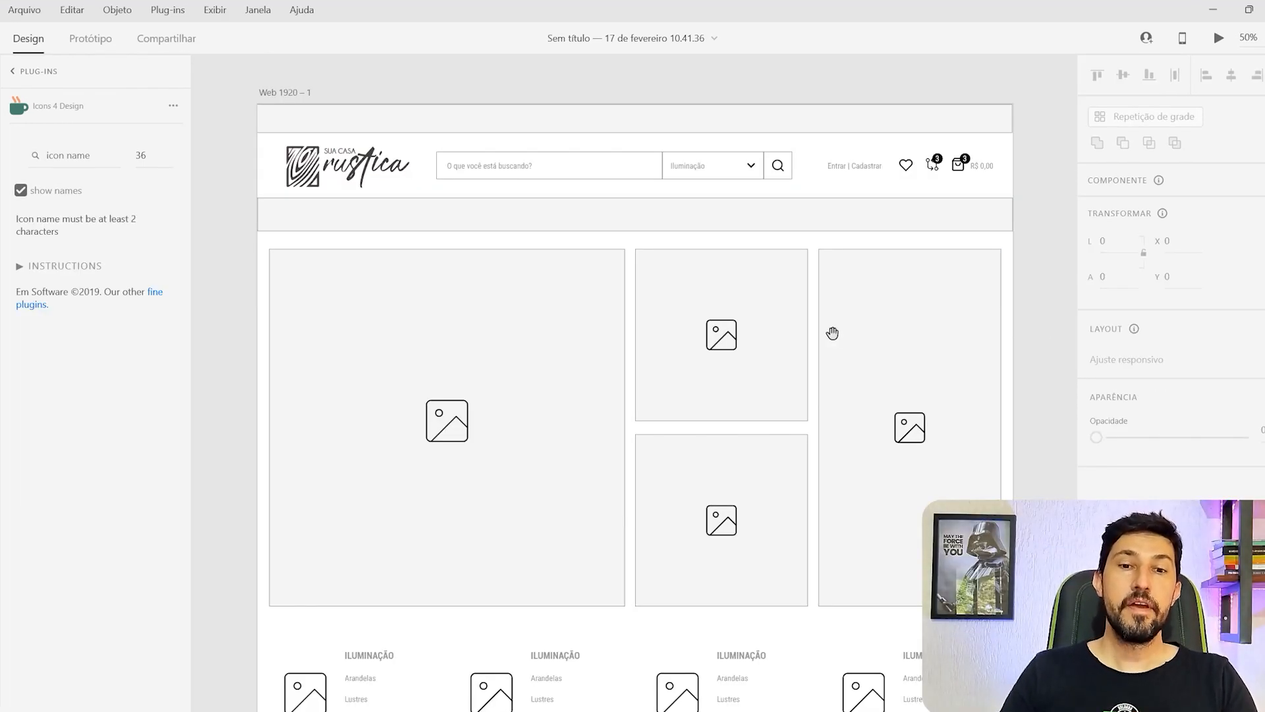
Step: Review the wireframe from the header through the categories, product grids and banners to the promotion section
{"action": "scroll", "coordinate": [794, 364], "scroll_direction": "down", "scroll_amount": 5}
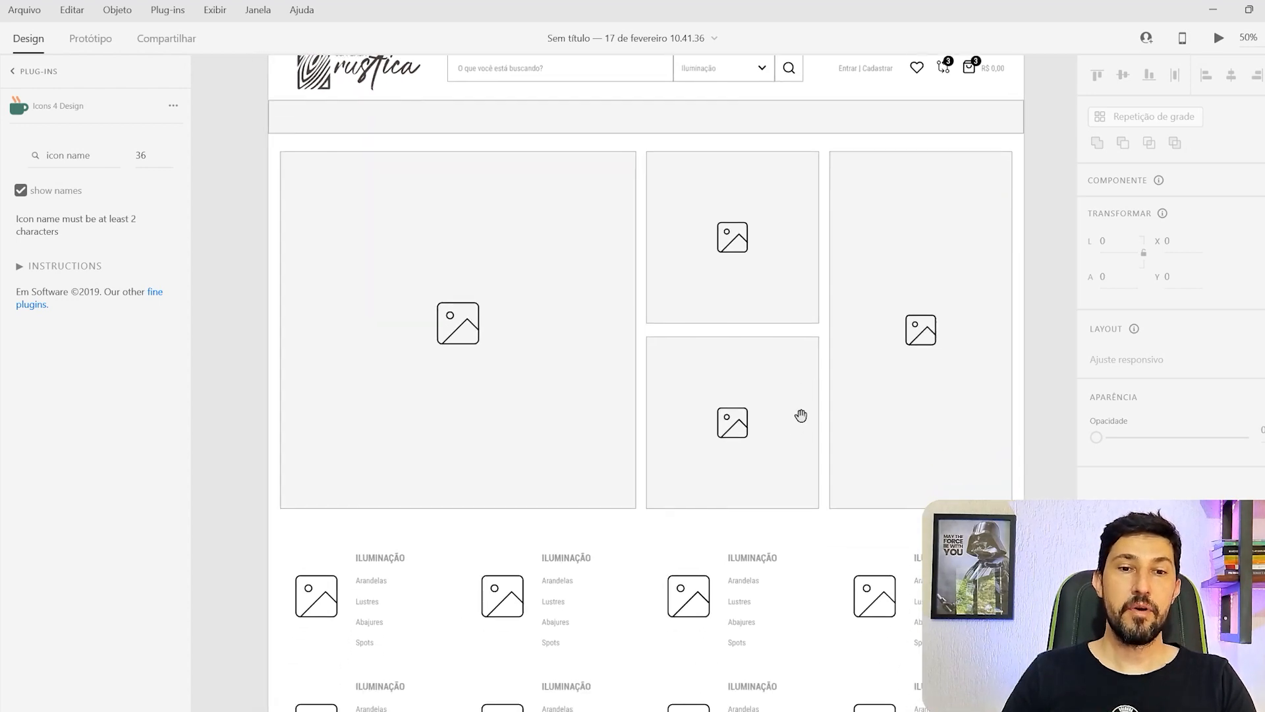
{"action": "scroll", "coordinate": [794, 338], "scroll_direction": "down", "scroll_amount": 9}
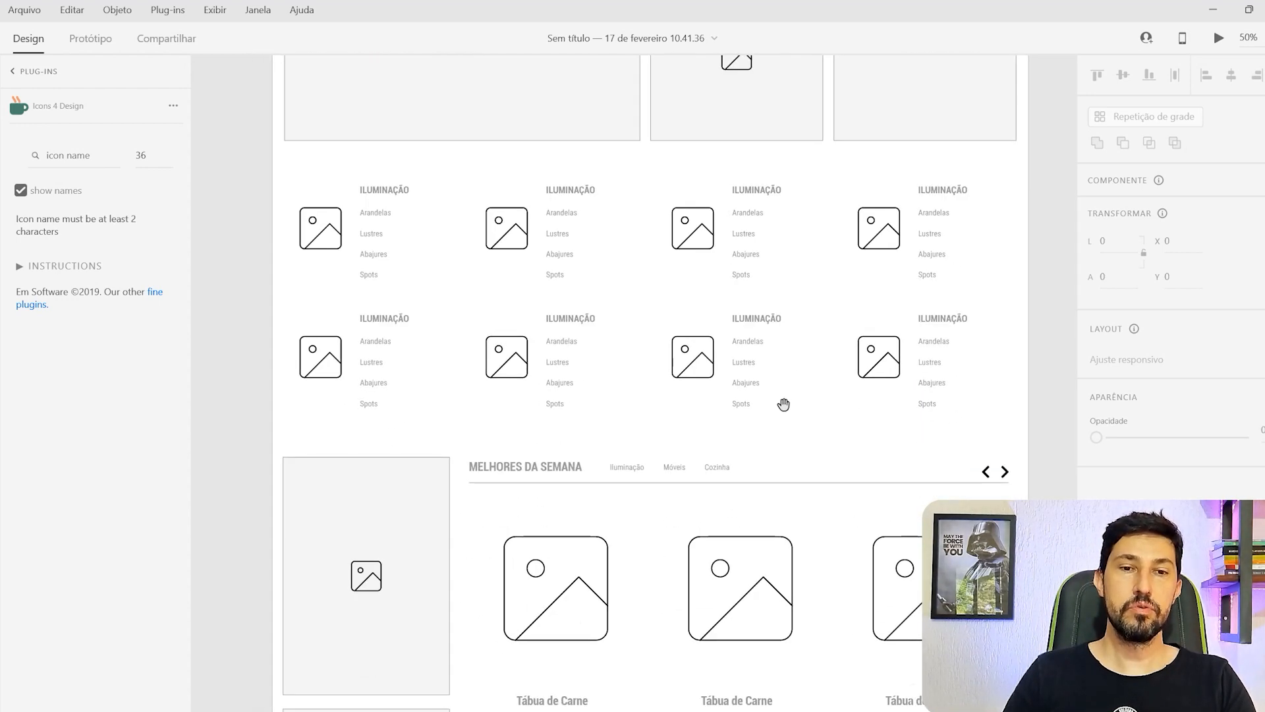
{"action": "scroll", "coordinate": [783, 339], "scroll_direction": "down", "scroll_amount": 12}
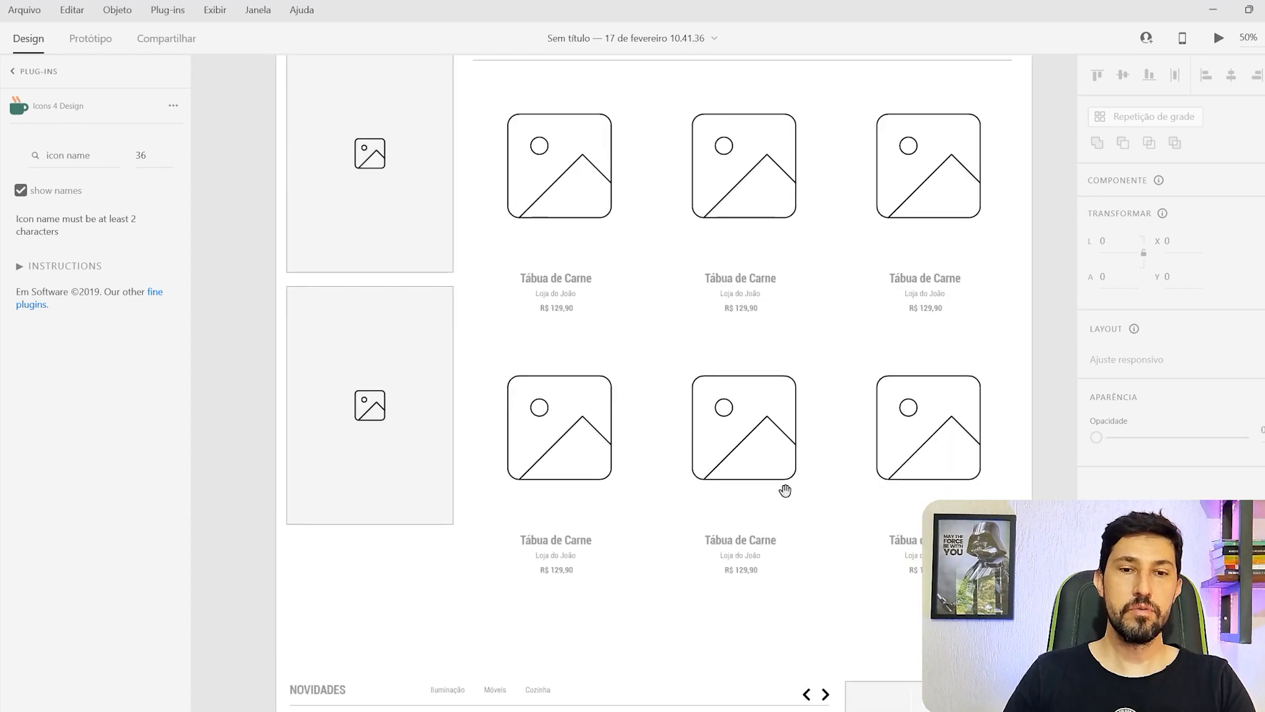
{"action": "scroll", "coordinate": [790, 520], "scroll_direction": "down", "scroll_amount": 14}
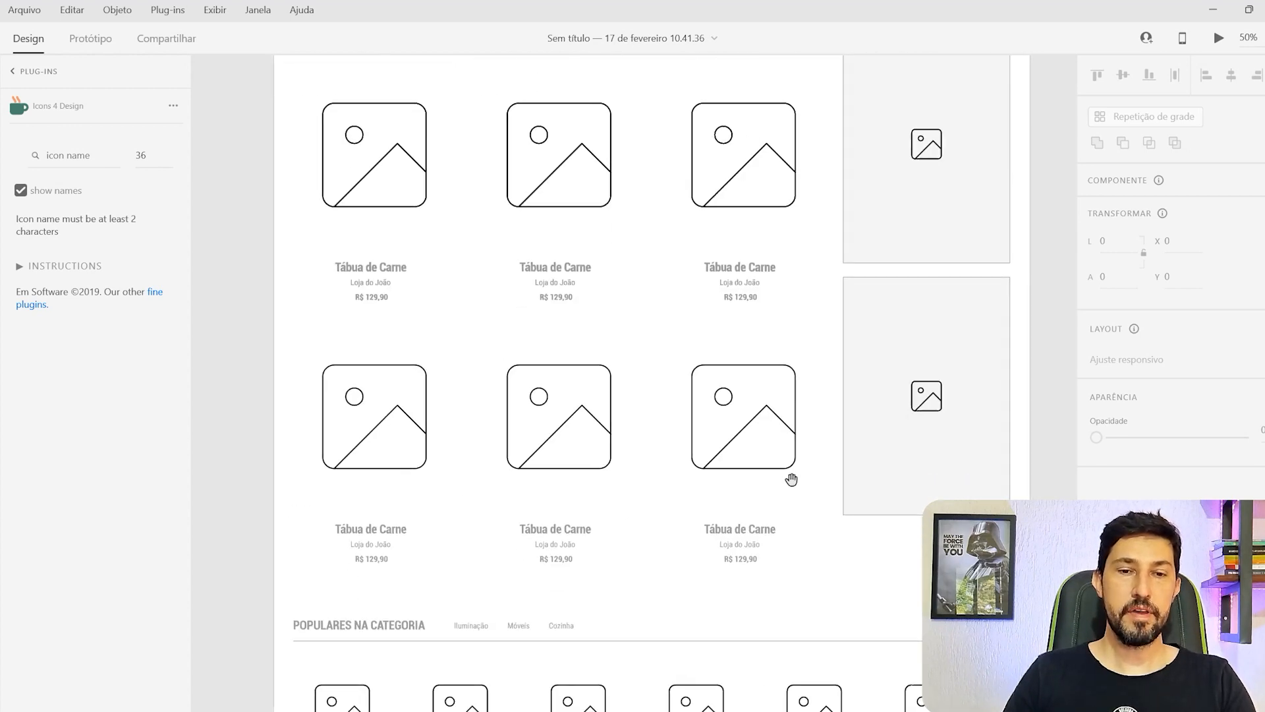
{"action": "scroll", "coordinate": [778, 550], "scroll_direction": "down", "scroll_amount": 13}
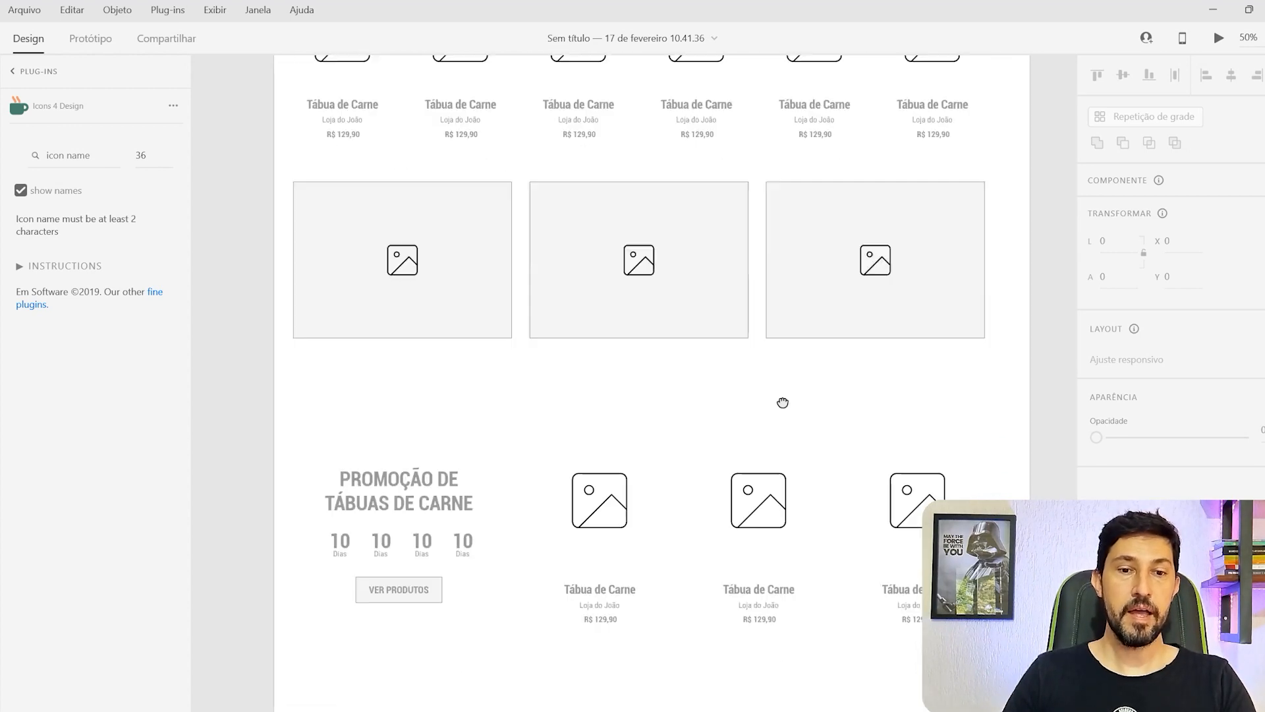